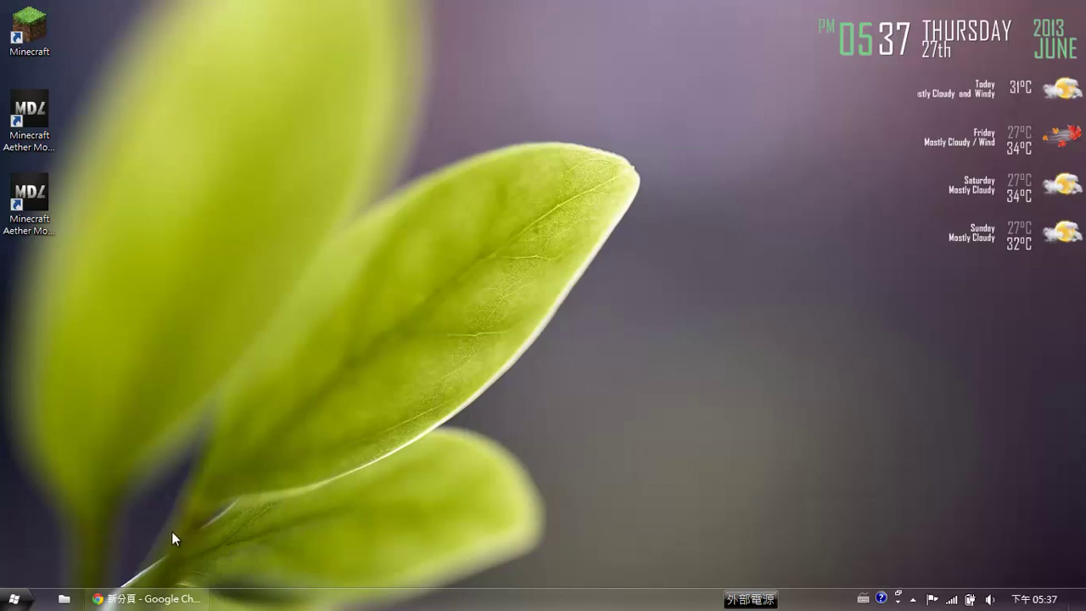
{"action": "left_click", "coordinate": [161, 598]}
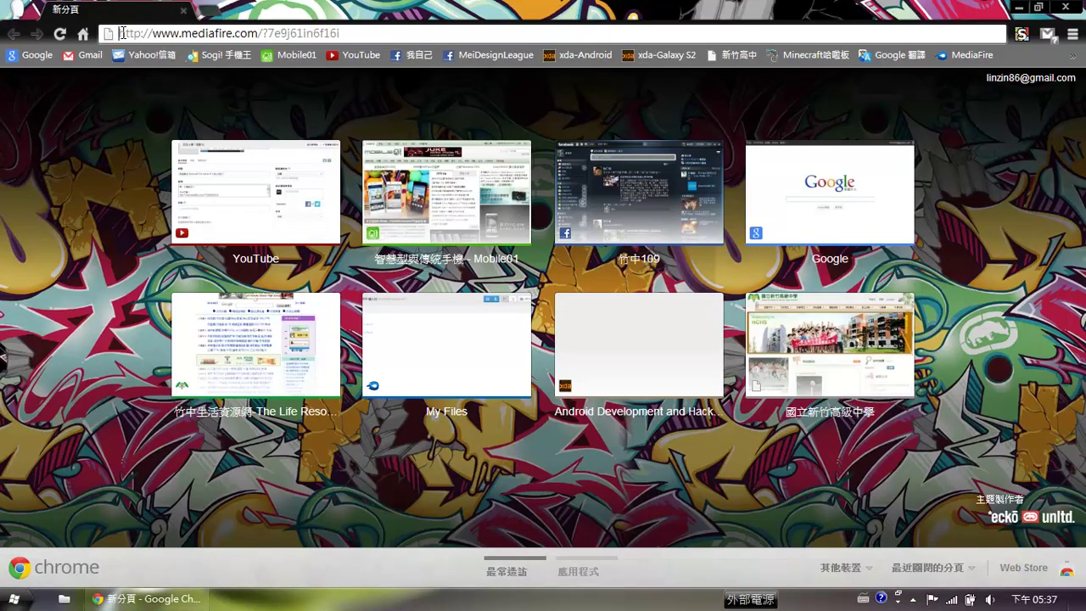
{"action": "left_click_drag", "start_coordinate": [121, 33], "coordinate": [341, 33]}
{"action": "key", "text": "ctrl+c"}
{"action": "left_click", "coordinate": [258, 33]}
{"action": "key", "text": "Return"}
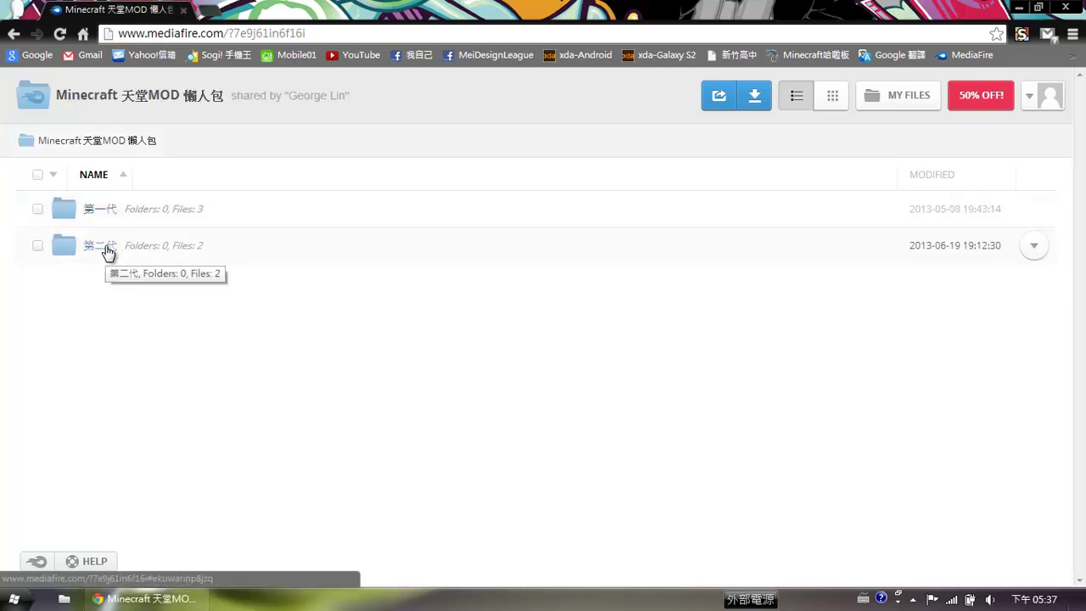
{"action": "left_click", "coordinate": [101, 210]}
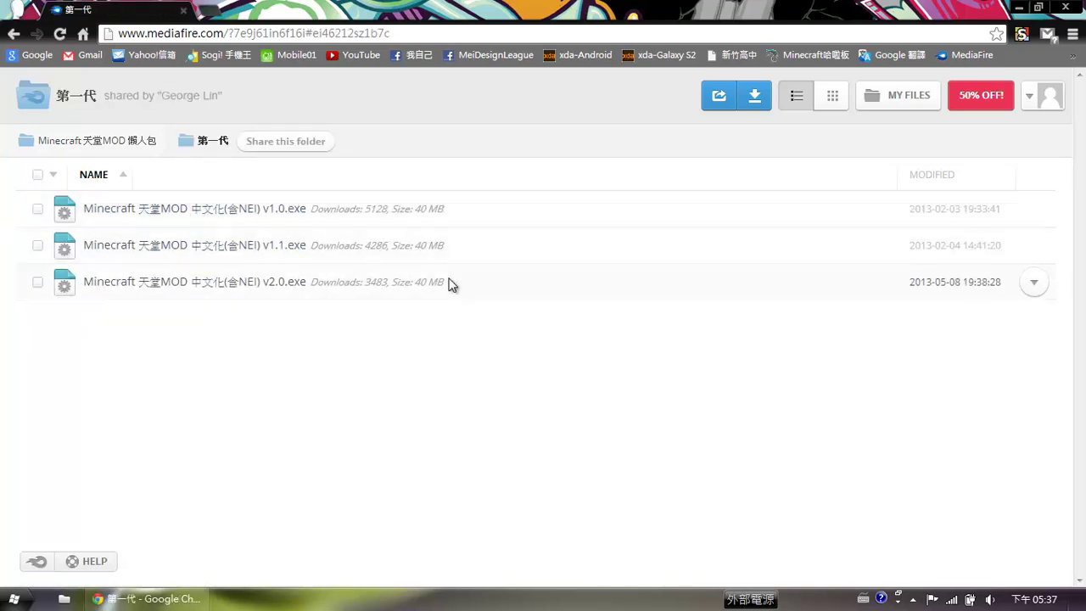
{"action": "left_click", "coordinate": [117, 140]}
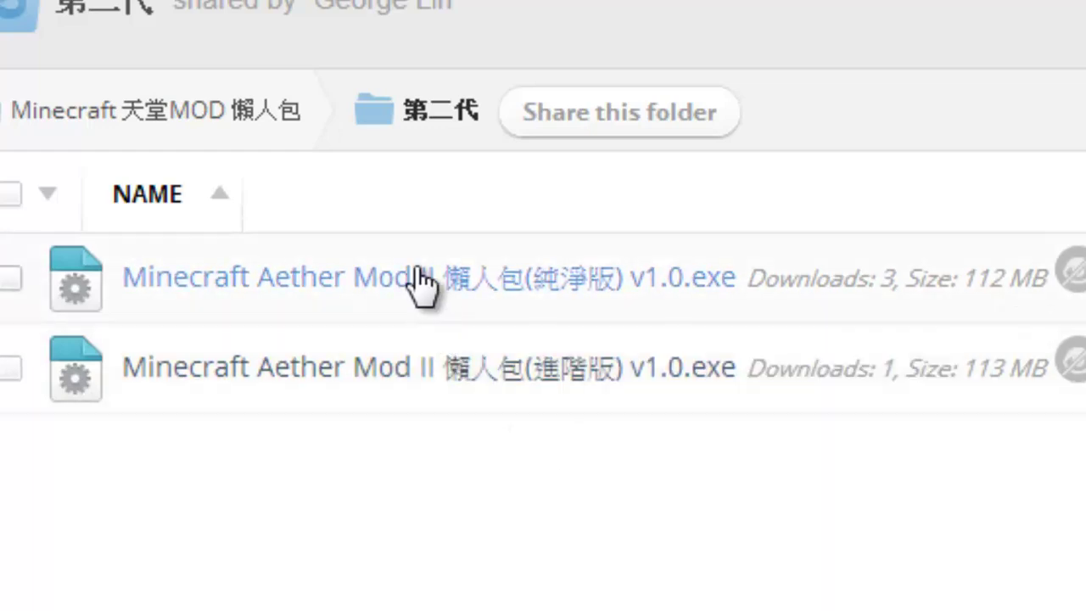
Step: View the download page of Minecraft Aether Mod II 懶人包(進階版) v1.0.exe, close it, and return to the desktop
{"action": "left_click", "coordinate": [381, 373]}
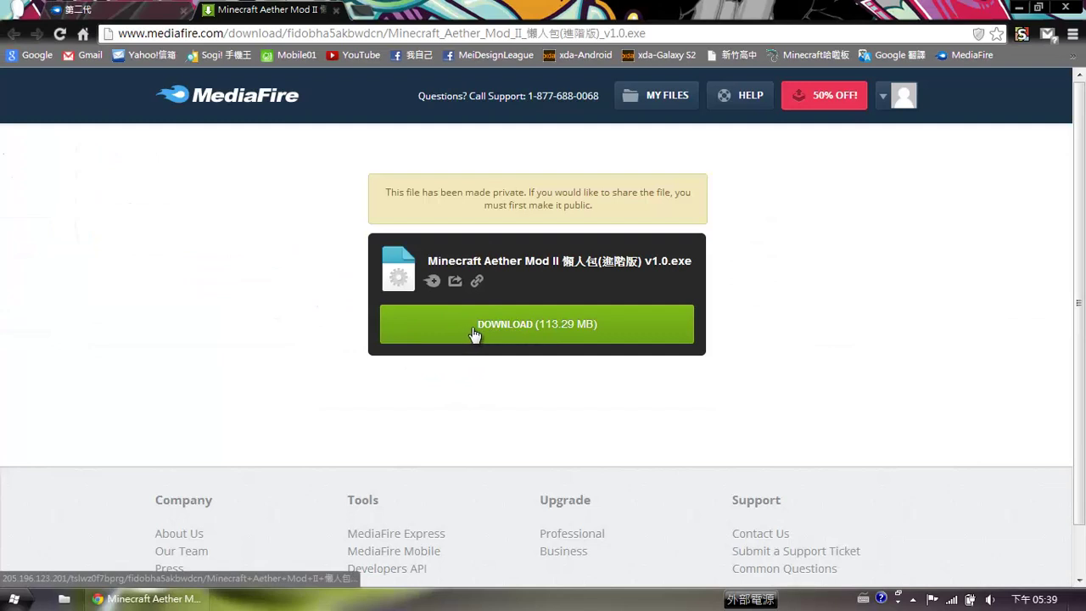
{"action": "middle_click", "coordinate": [286, 10]}
{"action": "left_click", "coordinate": [144, 598]}
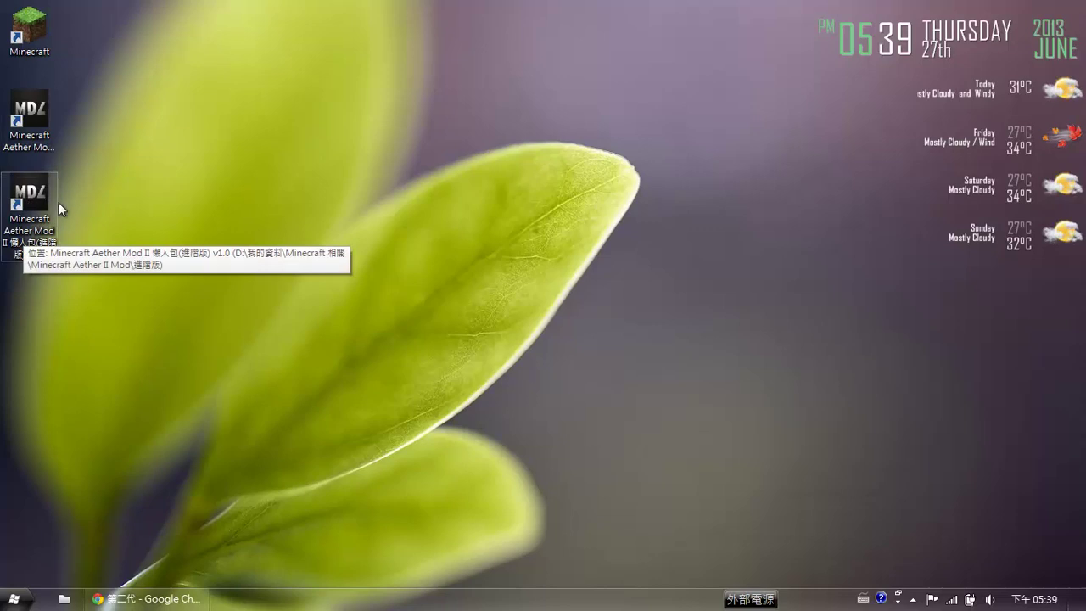
Step: Launch Minecraft with Force Update enabled, enter the game, and quit once the main menu loads
{"action": "double_click", "coordinate": [38, 34]}
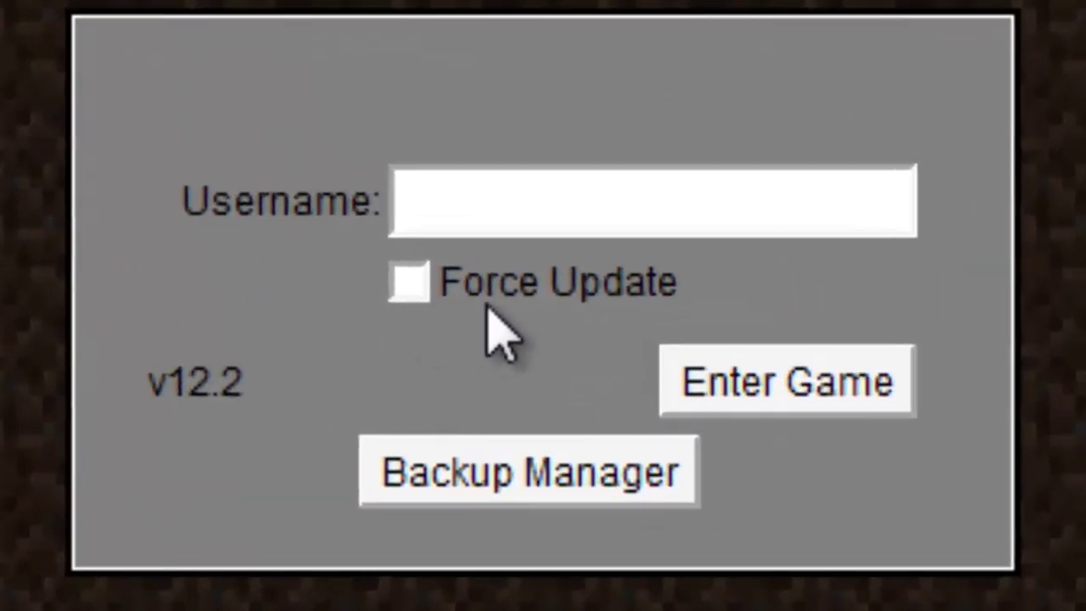
{"action": "left_click", "coordinate": [427, 288]}
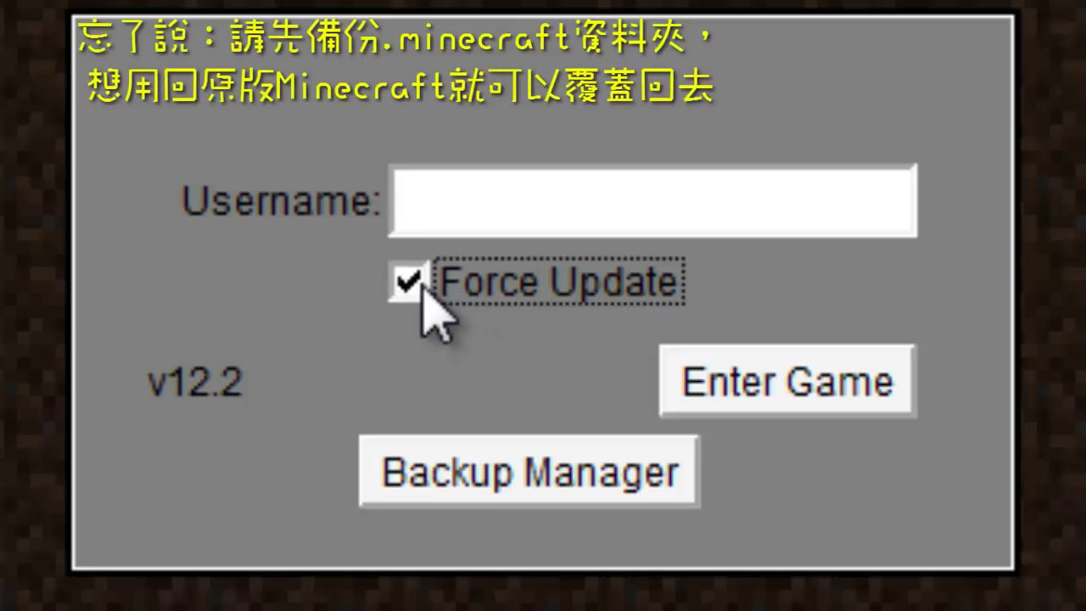
{"action": "left_click", "coordinate": [768, 392]}
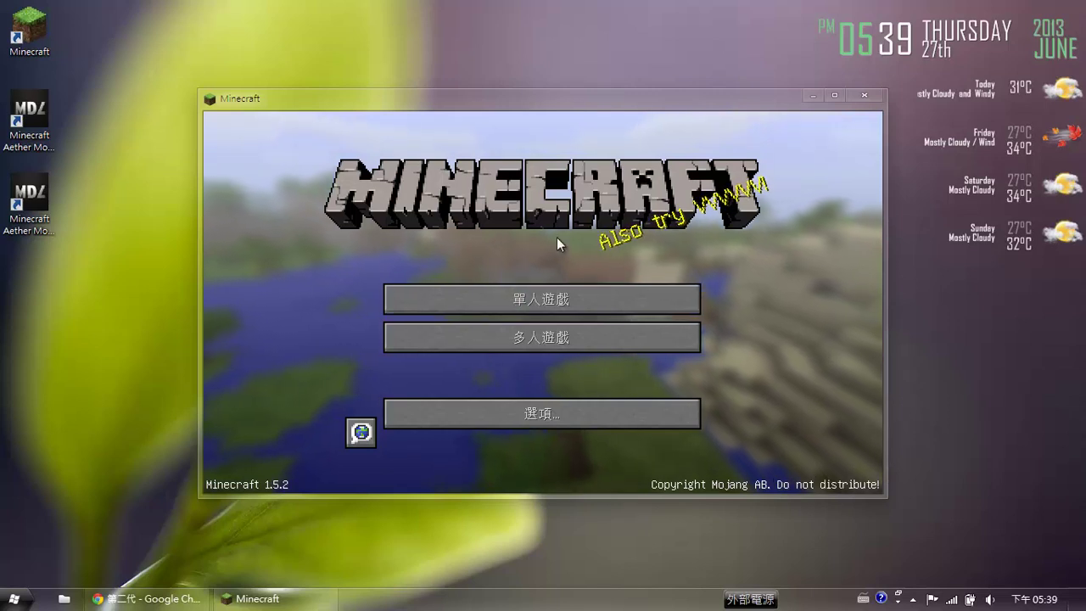
{"action": "left_click", "coordinate": [863, 95]}
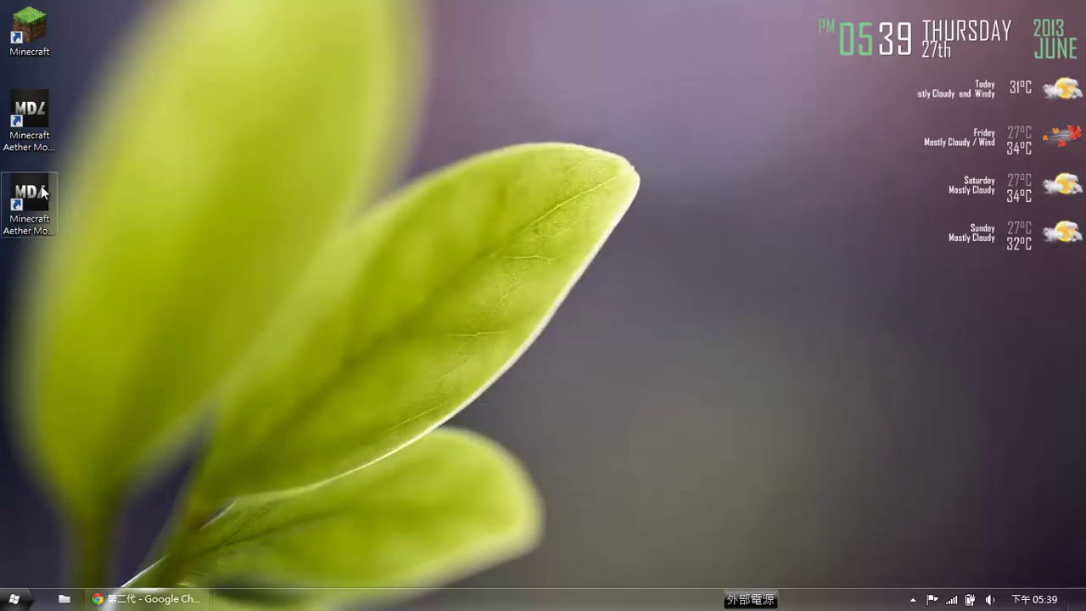
Step: Run the Minecraft Aether Mod II 懶人包(進階版) v1.0 installer and highlight the 進階版 wording in its notes
{"action": "double_click", "coordinate": [51, 218]}
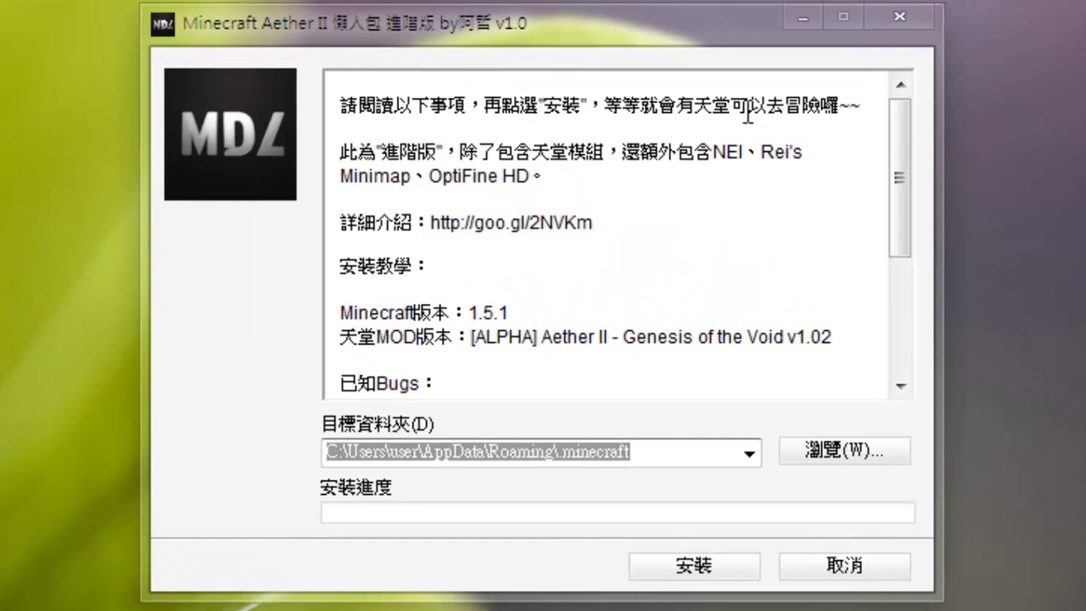
{"action": "left_click", "coordinate": [386, 161]}
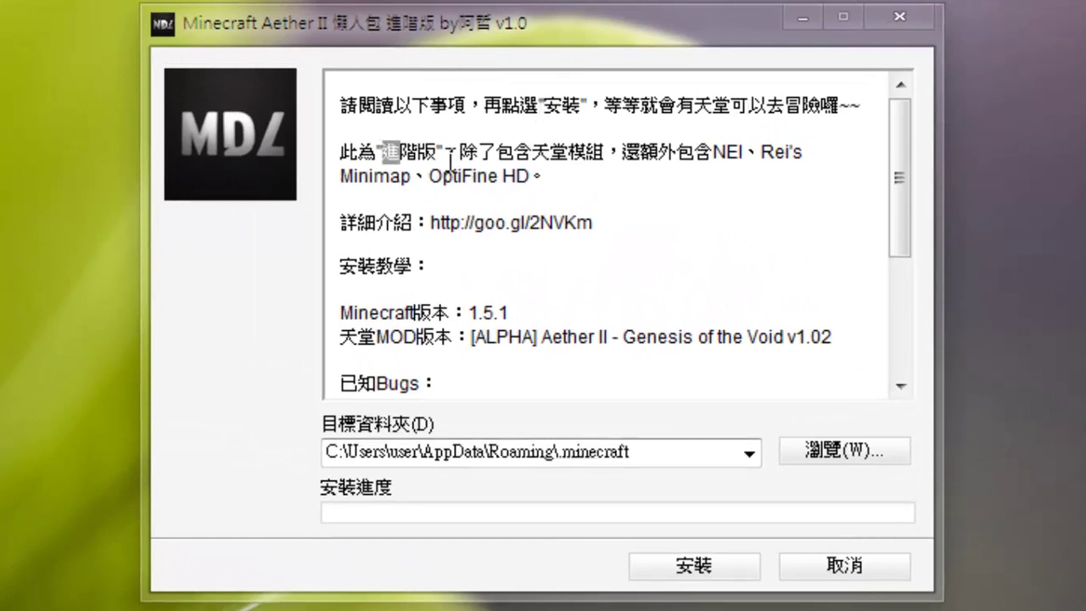
{"action": "double_click", "coordinate": [416, 152]}
{"action": "left_click", "coordinate": [560, 161]}
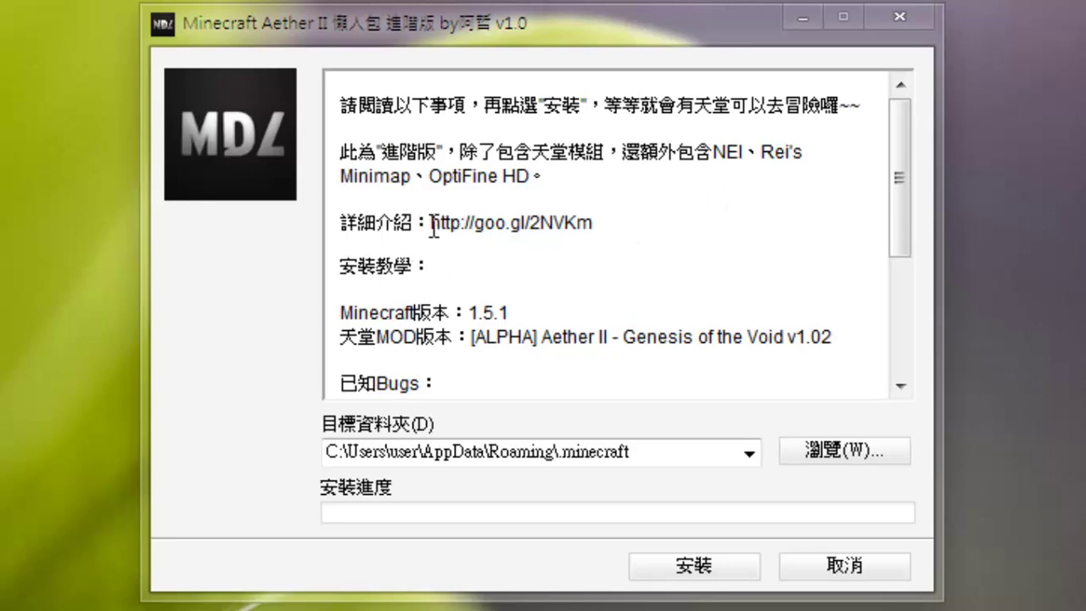
{"action": "left_click_drag", "start_coordinate": [433, 227], "coordinate": [594, 224]}
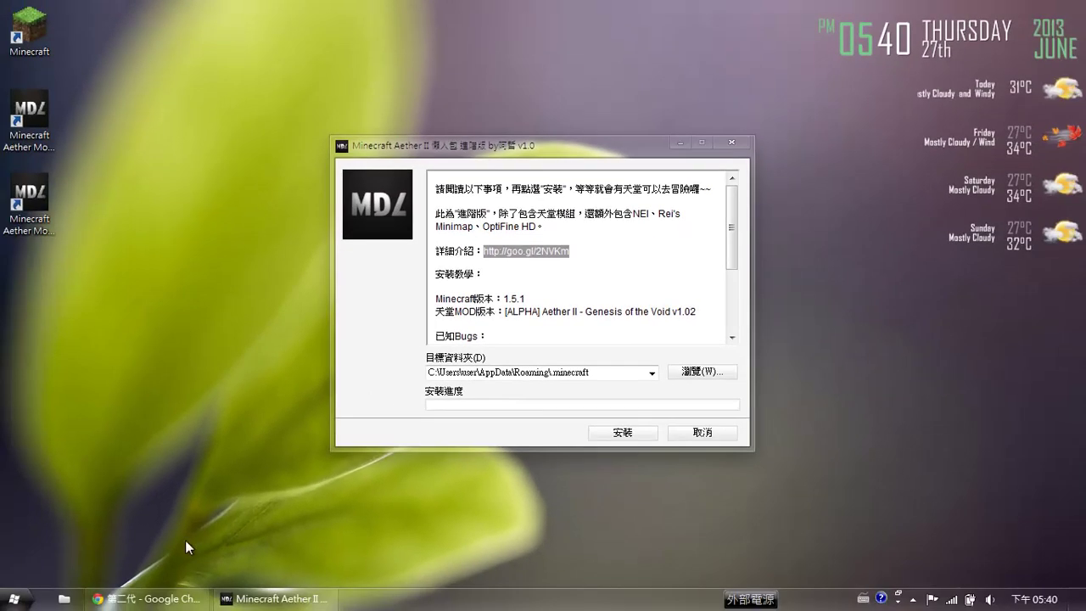
{"action": "left_click", "coordinate": [144, 598]}
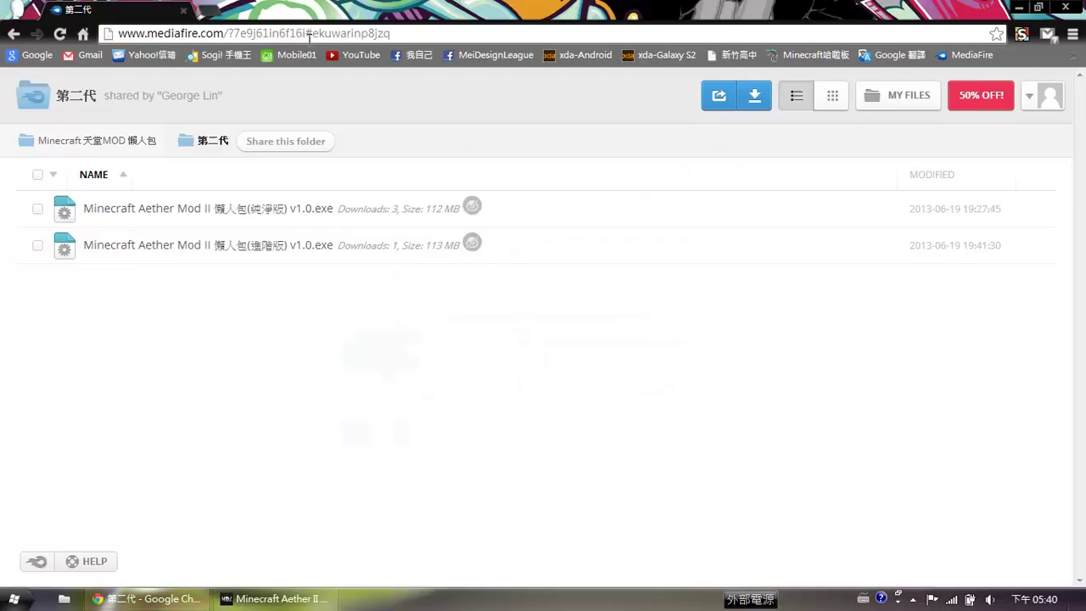
{"action": "left_click", "coordinate": [206, 10]}
{"action": "key", "text": "ctrl+v"}
{"action": "key", "text": "Return"}
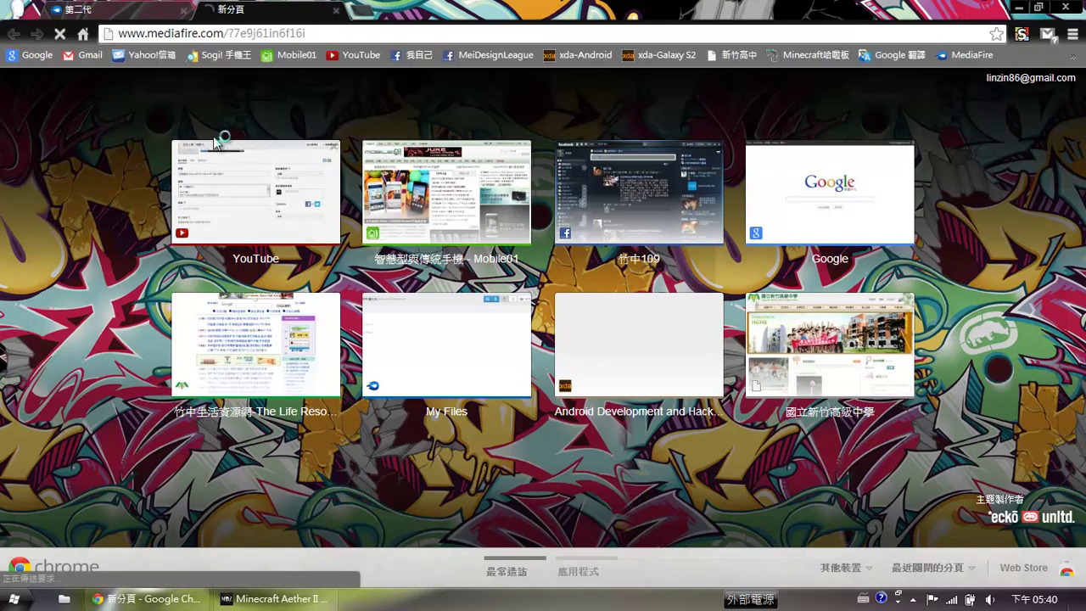
{"action": "left_click", "coordinate": [336, 10]}
{"action": "left_click", "coordinate": [276, 598]}
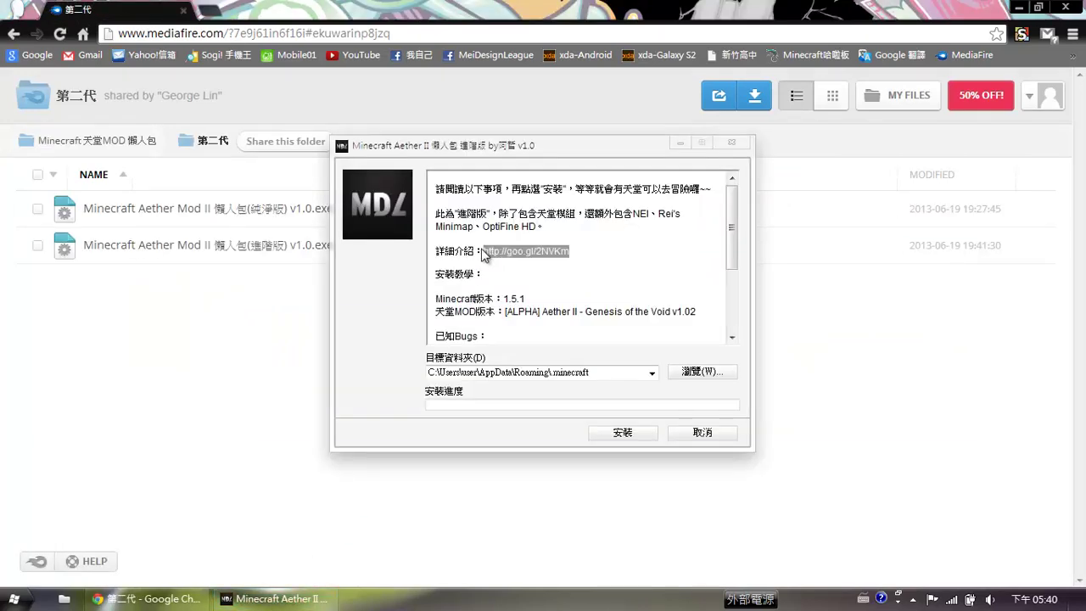
{"action": "left_click", "coordinate": [227, 11]}
{"action": "key", "text": "ctrl+v"}
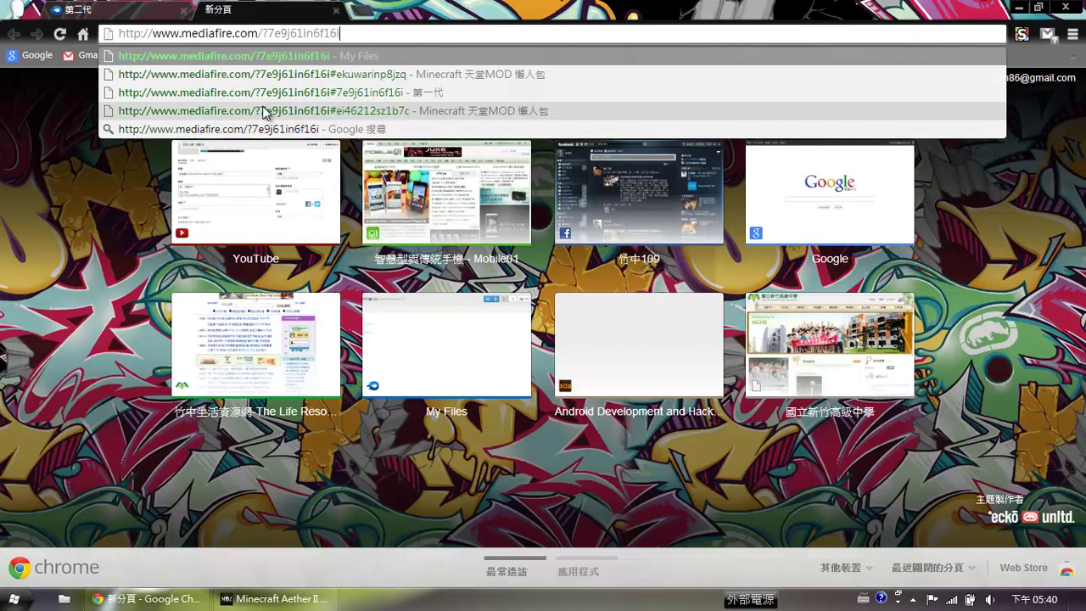
{"action": "left_click", "coordinate": [336, 10]}
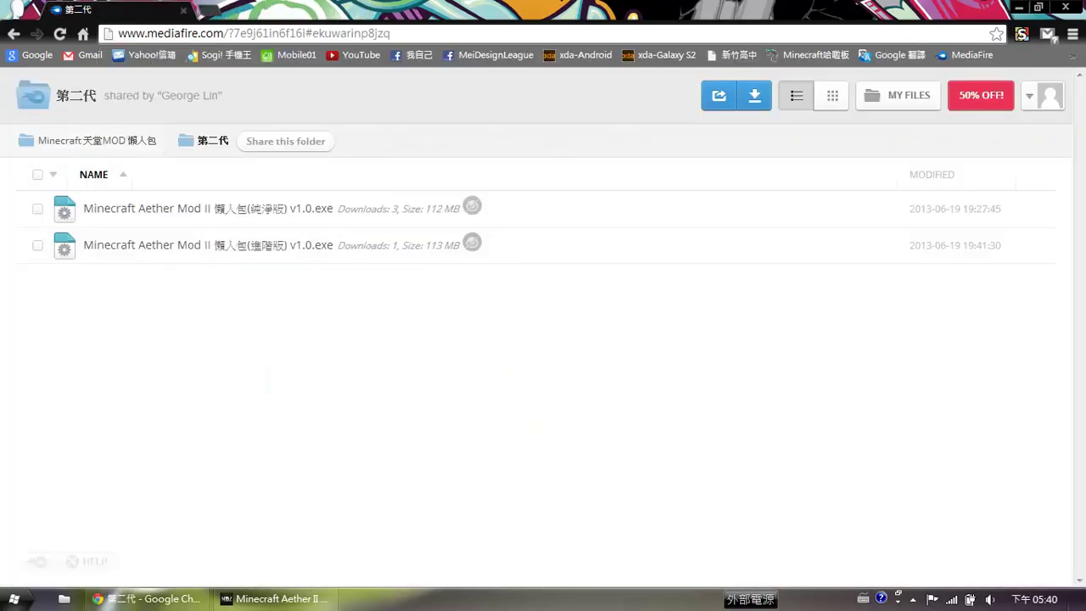
{"action": "left_click", "coordinate": [276, 598]}
{"action": "left_click_drag", "start_coordinate": [509, 251], "coordinate": [284, 41]}
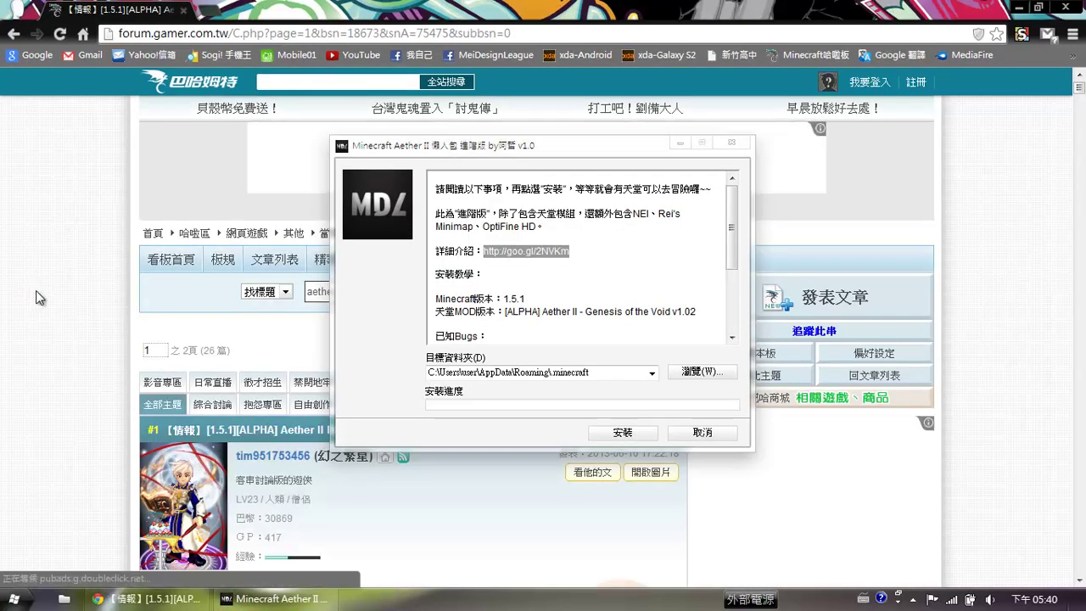
{"action": "left_click", "coordinate": [108, 312]}
{"action": "scroll", "coordinate": [241, 386], "scroll_direction": "down", "scroll_amount": 1}
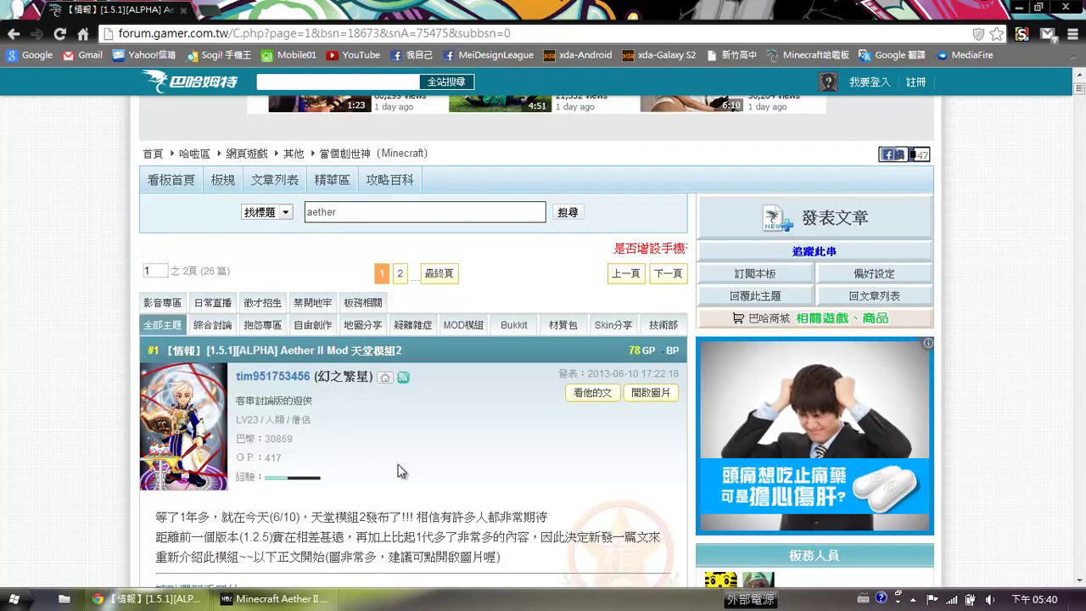
{"action": "scroll", "coordinate": [433, 438], "scroll_direction": "down", "scroll_amount": 2}
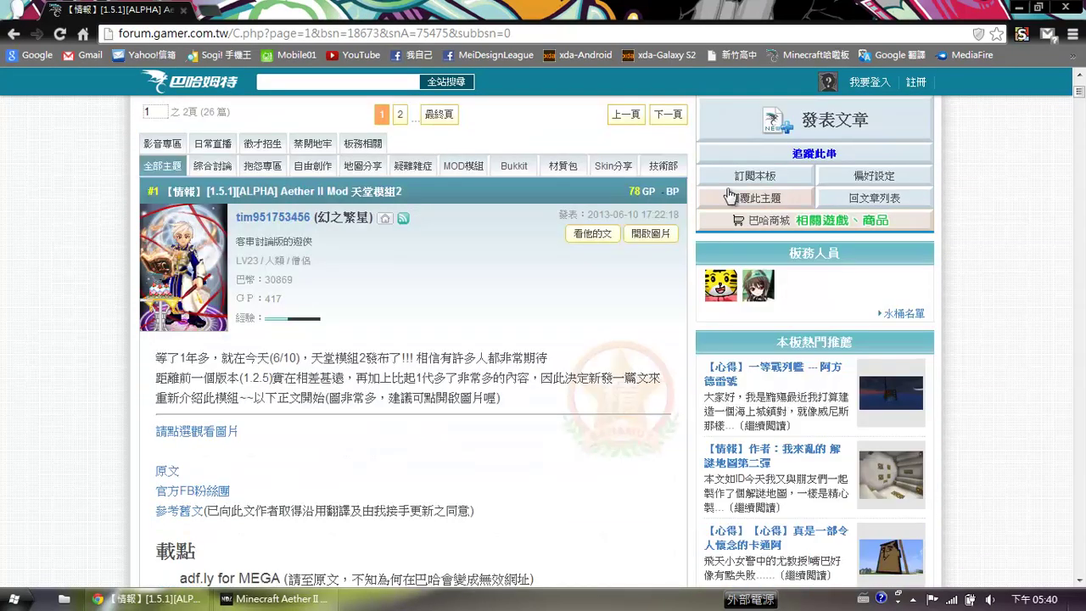
{"action": "left_click", "coordinate": [649, 235]}
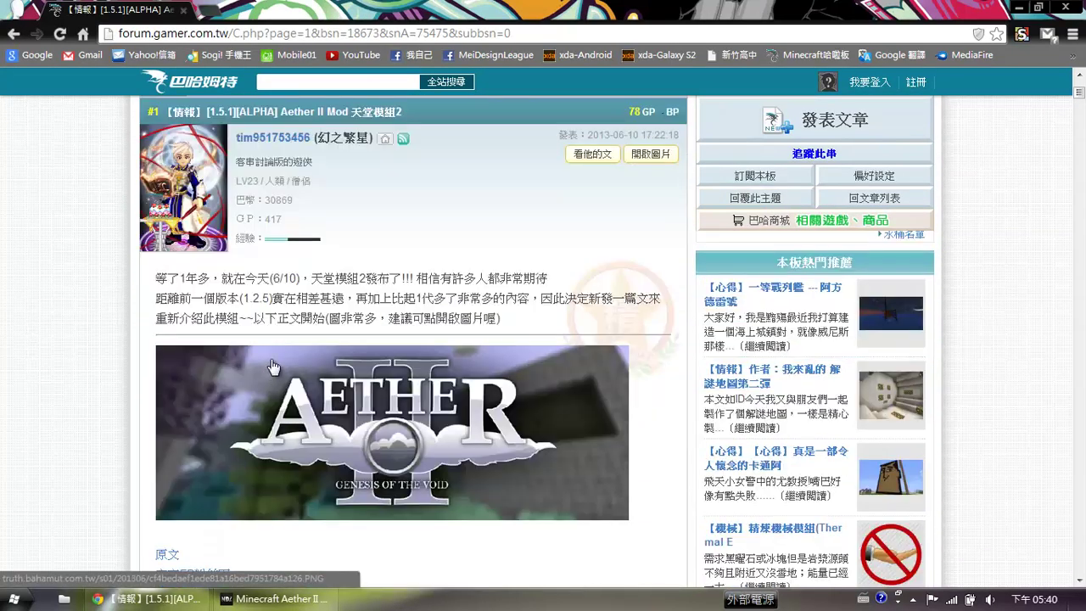
Step: Examine the Aether II forum post's descriptions of blocks and ores, and return to the desktop
{"action": "scroll", "coordinate": [280, 365], "scroll_direction": "down", "scroll_amount": 5}
{"action": "scroll", "coordinate": [254, 352], "scroll_direction": "down", "scroll_amount": 8}
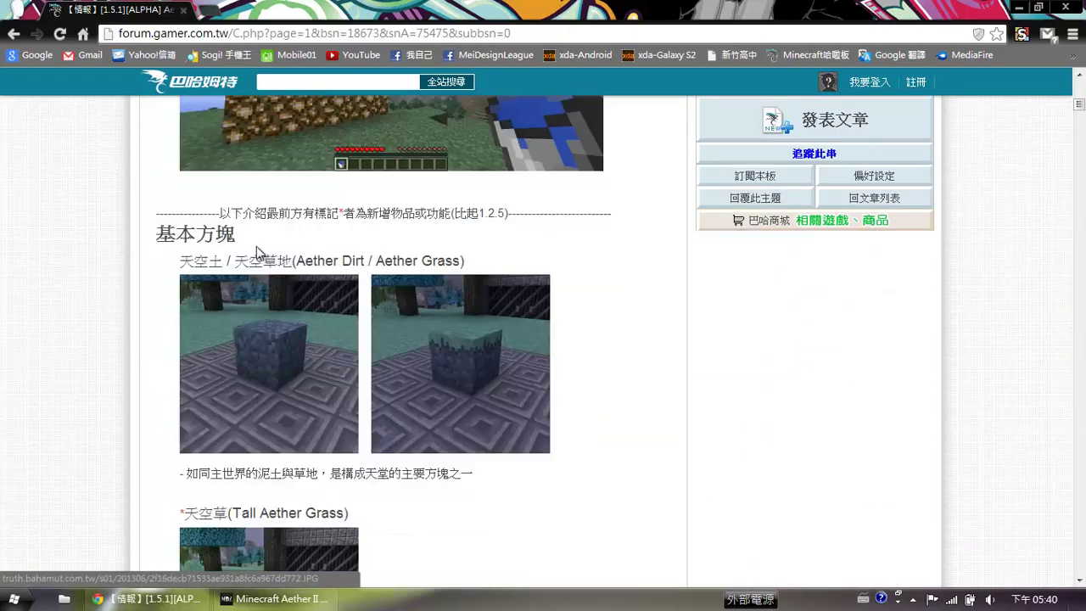
{"action": "scroll", "coordinate": [166, 348], "scroll_direction": "down", "scroll_amount": 10}
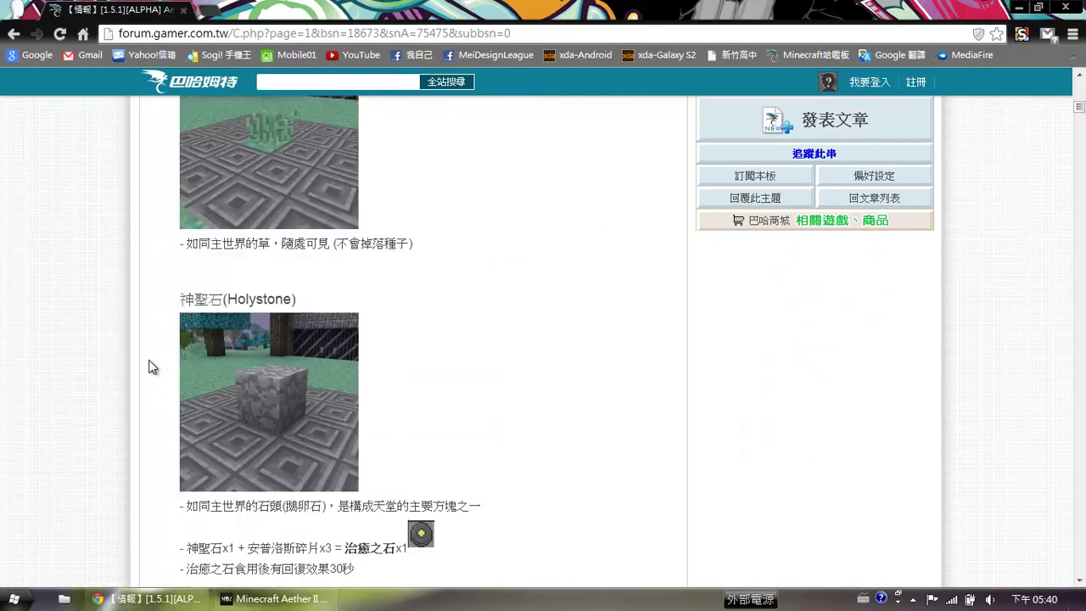
{"action": "scroll", "coordinate": [157, 365], "scroll_direction": "down", "scroll_amount": 11}
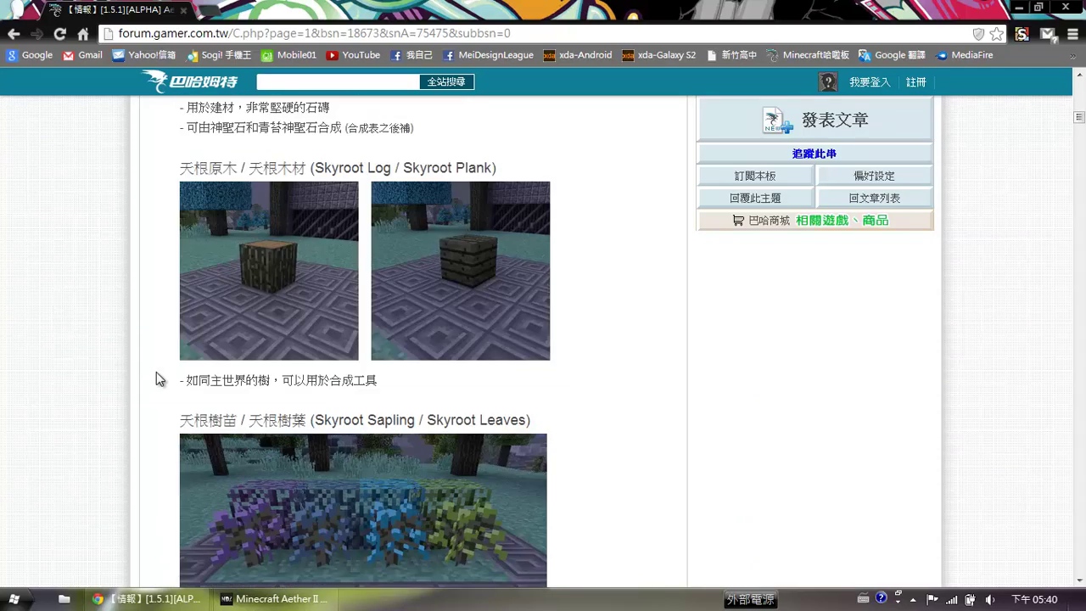
{"action": "scroll", "coordinate": [106, 361], "scroll_direction": "down", "scroll_amount": 12}
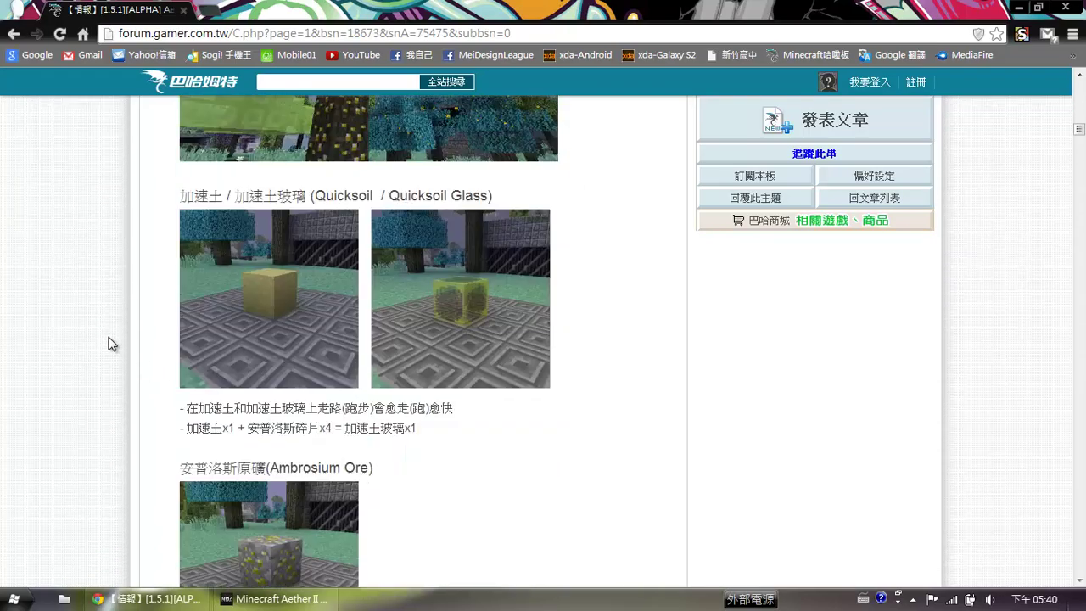
{"action": "scroll", "coordinate": [119, 362], "scroll_direction": "down", "scroll_amount": 2}
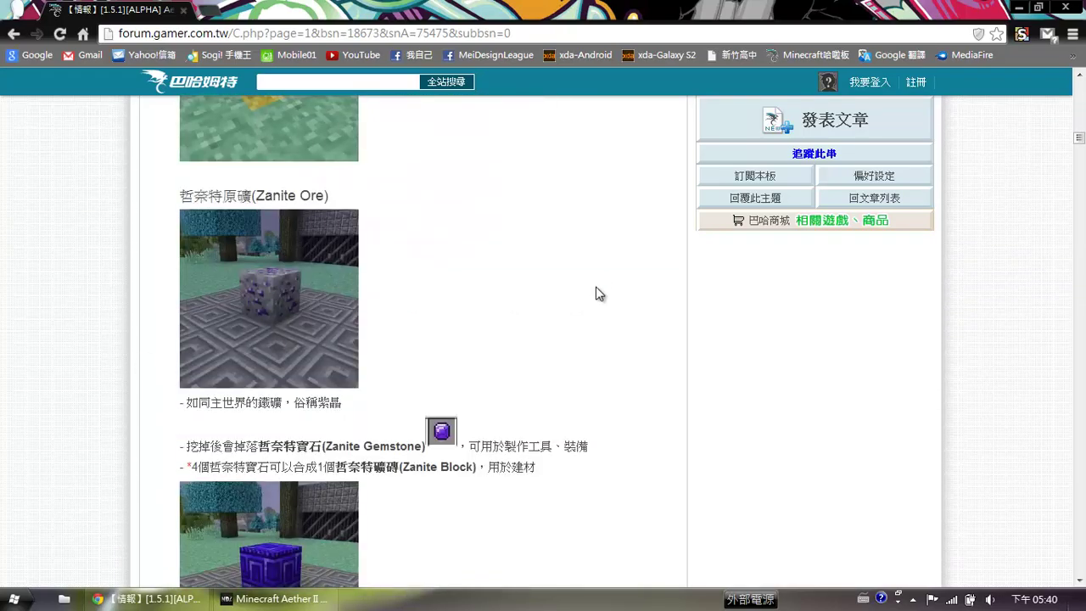
{"action": "scroll", "coordinate": [599, 294], "scroll_direction": "down", "scroll_amount": 4}
{"action": "scroll", "coordinate": [584, 360], "scroll_direction": "up", "scroll_amount": 3}
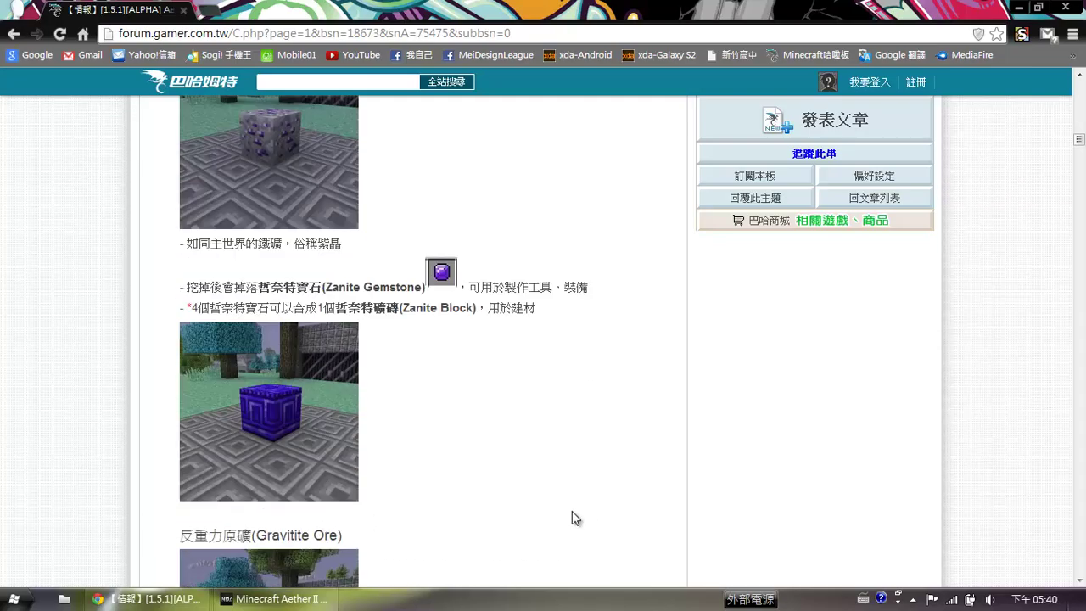
{"action": "left_click", "coordinate": [1080, 604]}
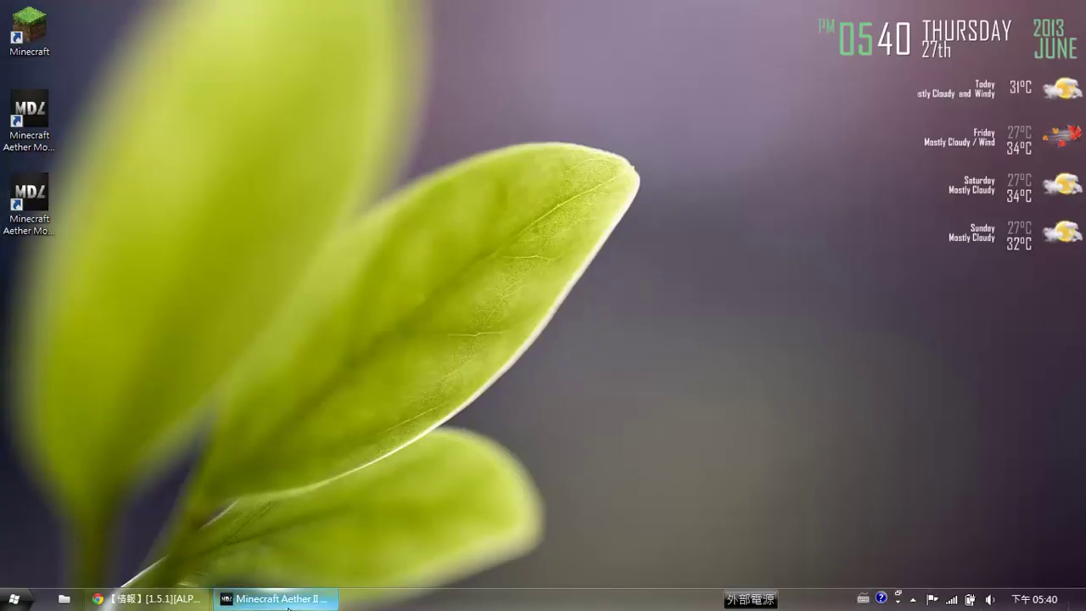
Step: Bring back the Aether II installer and check the required Minecraft version in its notes
{"action": "left_click", "coordinate": [288, 598]}
{"action": "left_click", "coordinate": [454, 277]}
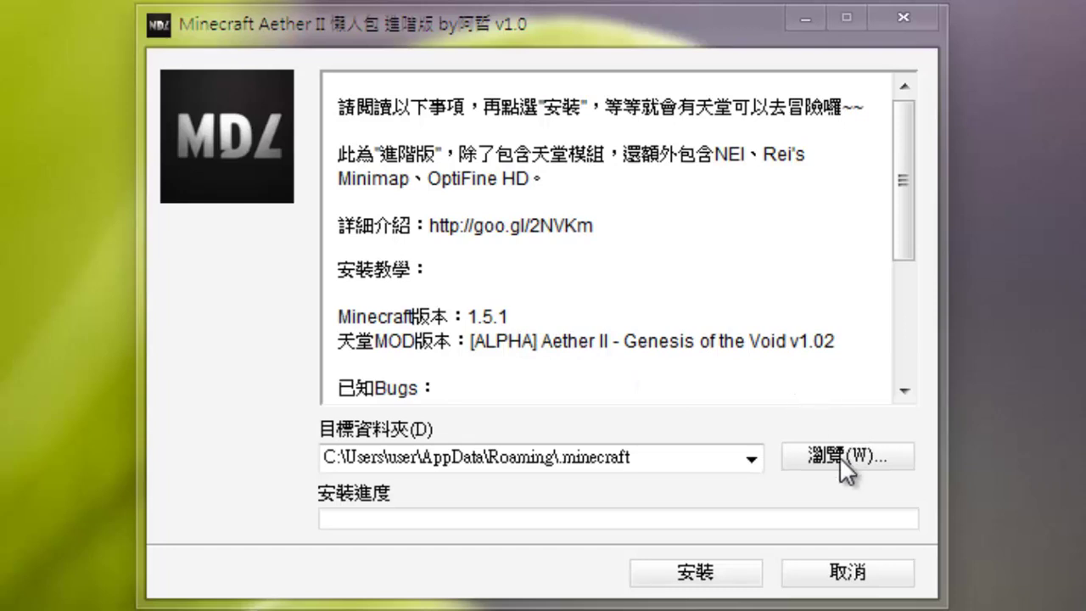
{"action": "double_click", "coordinate": [502, 319]}
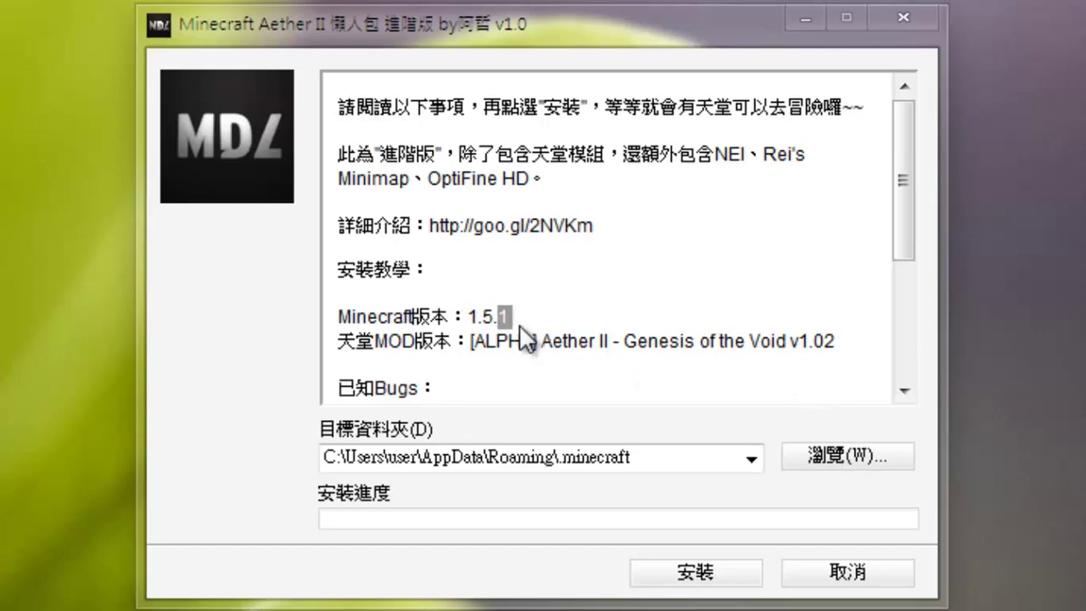
{"action": "left_click", "coordinate": [452, 323]}
Step: Read the 已知Bugs section of the installer notes and highlight the first item about the Alpha version
{"action": "scroll", "coordinate": [496, 326], "scroll_direction": "down", "scroll_amount": 1}
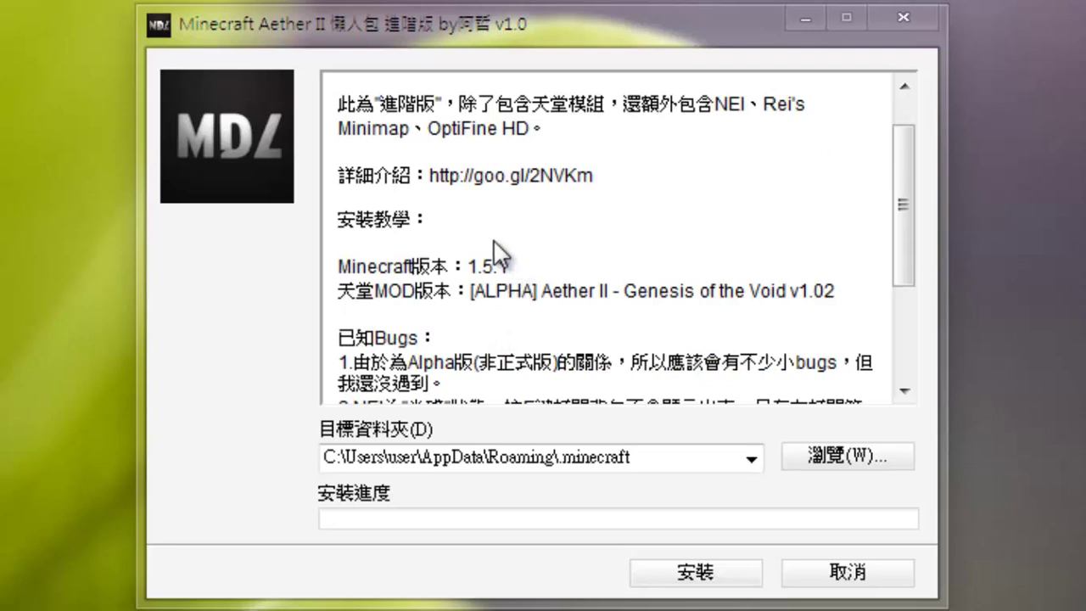
{"action": "scroll", "coordinate": [458, 221], "scroll_direction": "down", "scroll_amount": 3}
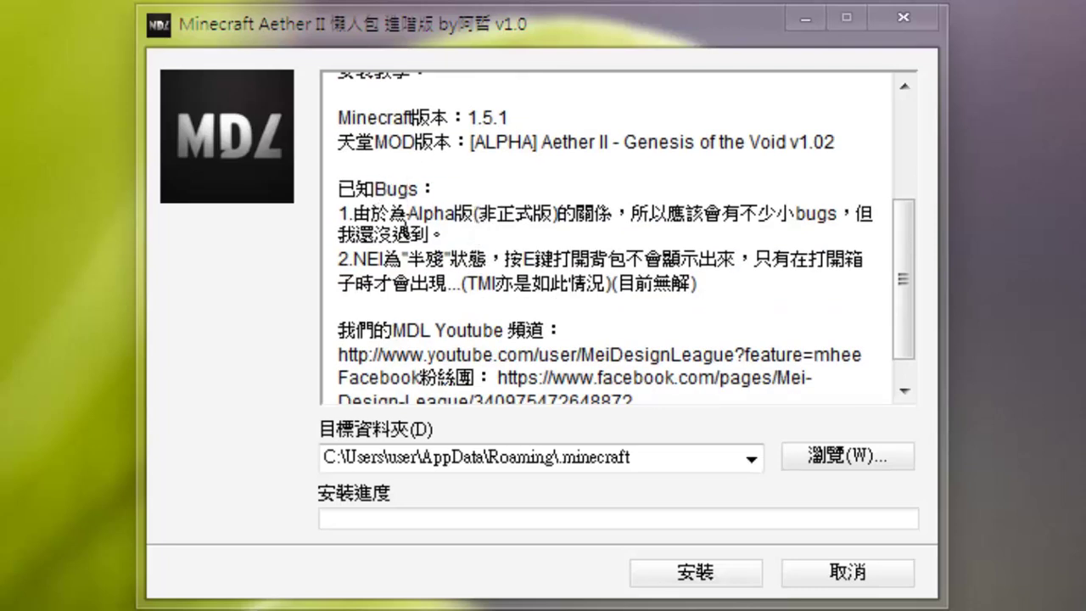
{"action": "left_click_drag", "start_coordinate": [411, 212], "coordinate": [452, 235]}
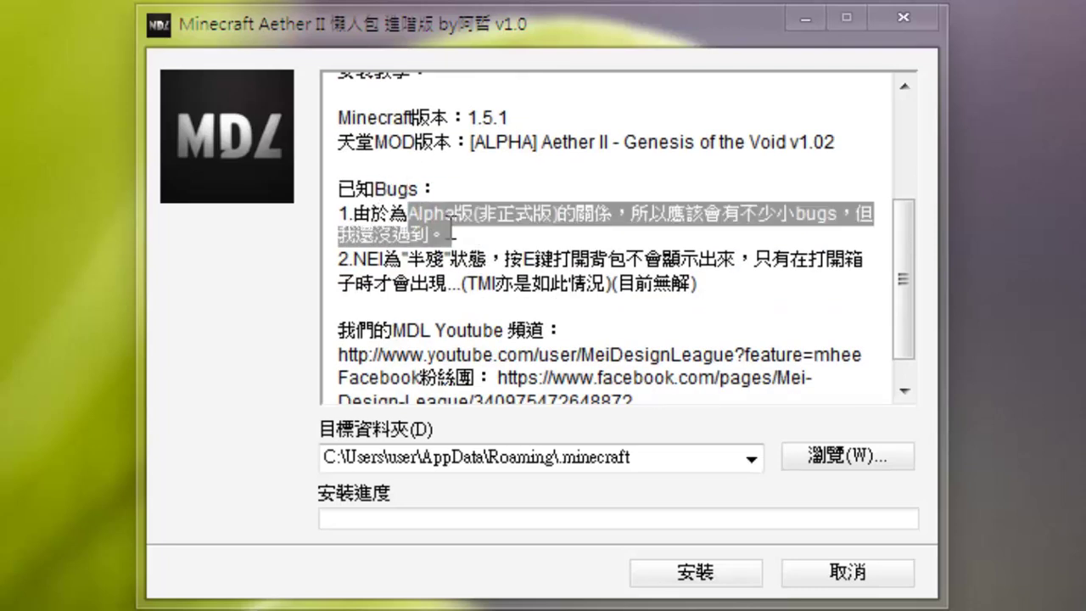
Step: Highlight the [ALPHA] tag in the installer notes' mod version and read the remaining notes down to the target folder
{"action": "left_click", "coordinate": [464, 205]}
{"action": "left_click_drag", "start_coordinate": [470, 143], "coordinate": [526, 145]}
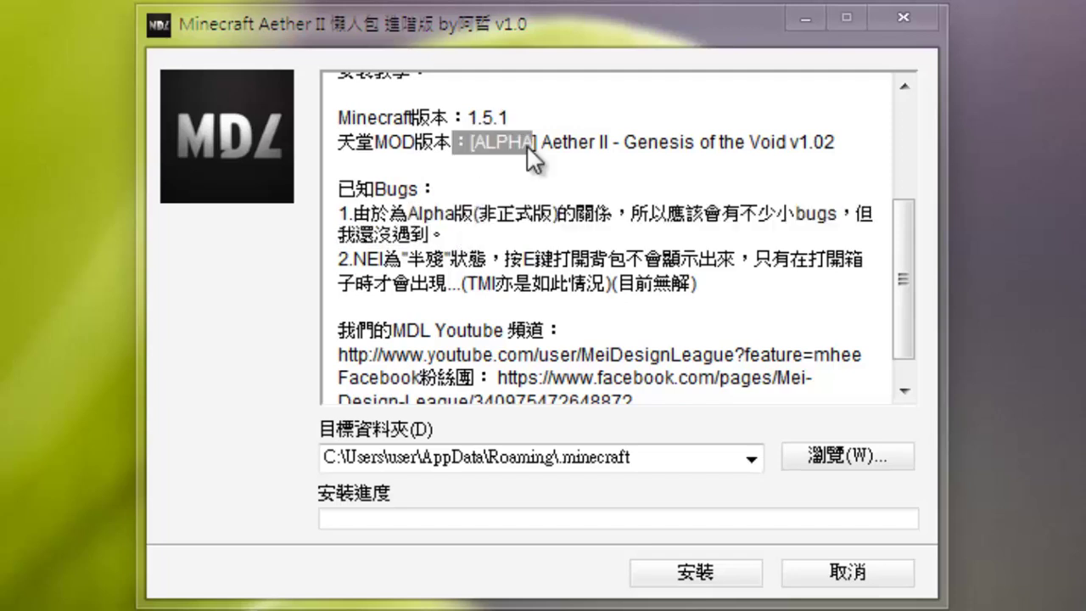
{"action": "left_click", "coordinate": [344, 233]}
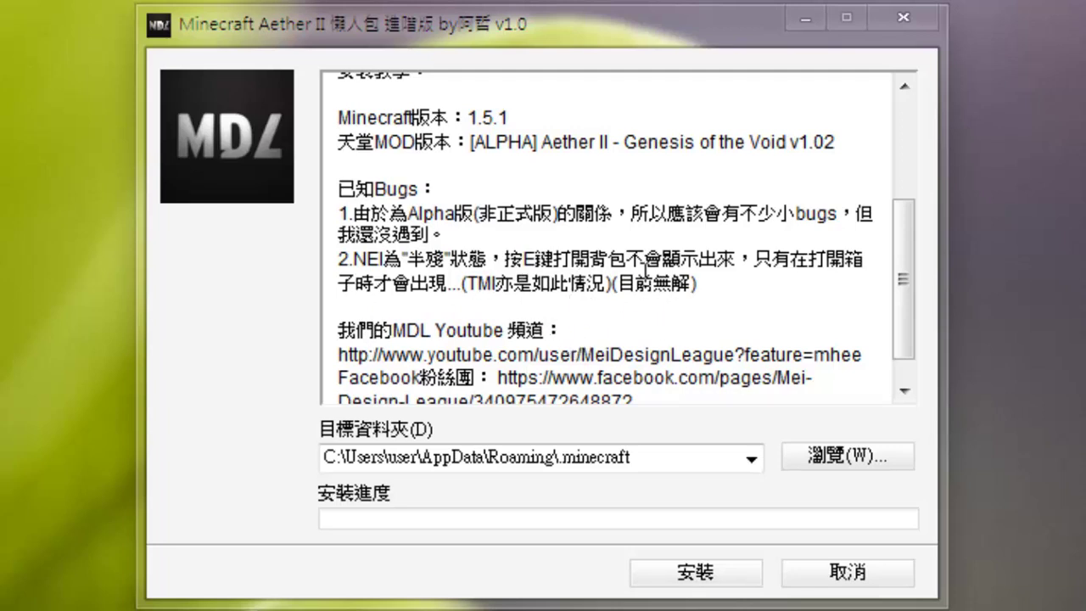
{"action": "scroll", "coordinate": [534, 299], "scroll_direction": "down", "scroll_amount": 1}
{"action": "scroll", "coordinate": [574, 212], "scroll_direction": "up", "scroll_amount": 2}
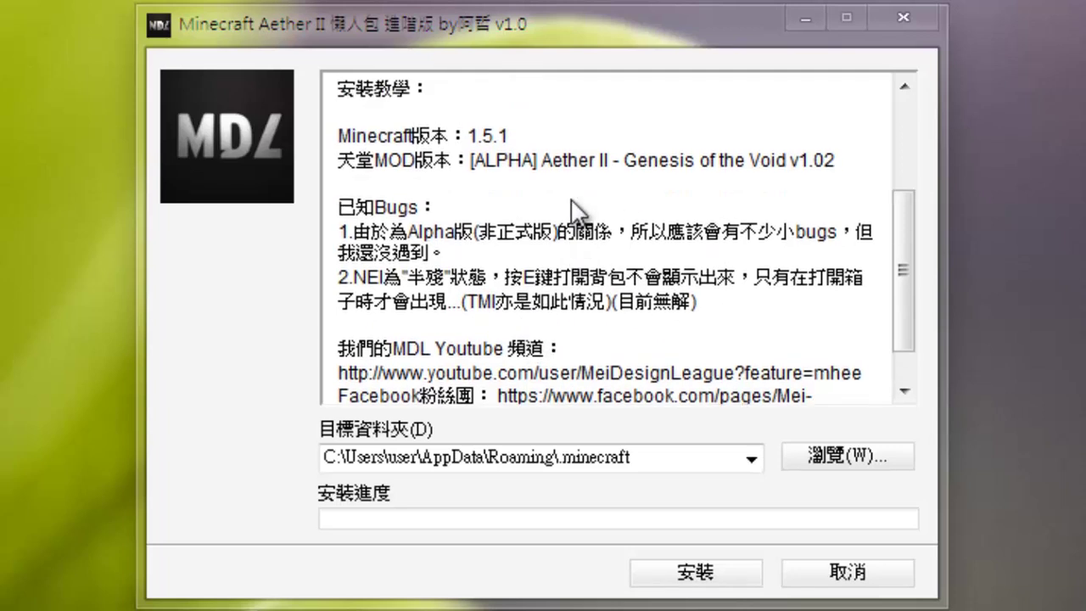
{"action": "scroll", "coordinate": [592, 322], "scroll_direction": "down", "scroll_amount": 2}
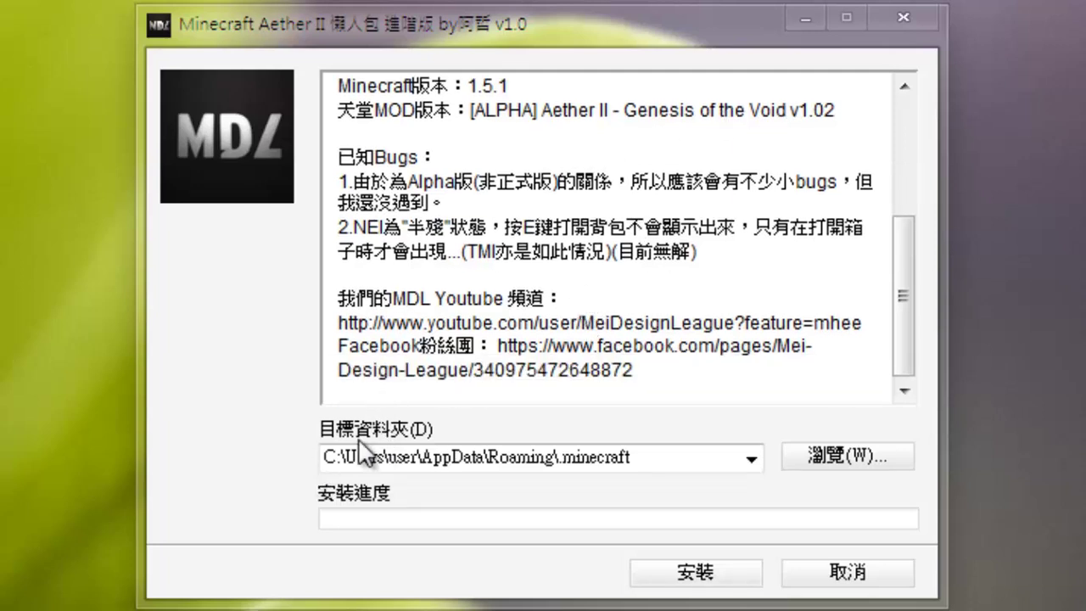
Step: Install the Aether II pack into the .minecraft folder, replacing the existing files such as bin\minecraft.jar and CodeChickenCore 0.8.6.1.jar
{"action": "left_click", "coordinate": [709, 576]}
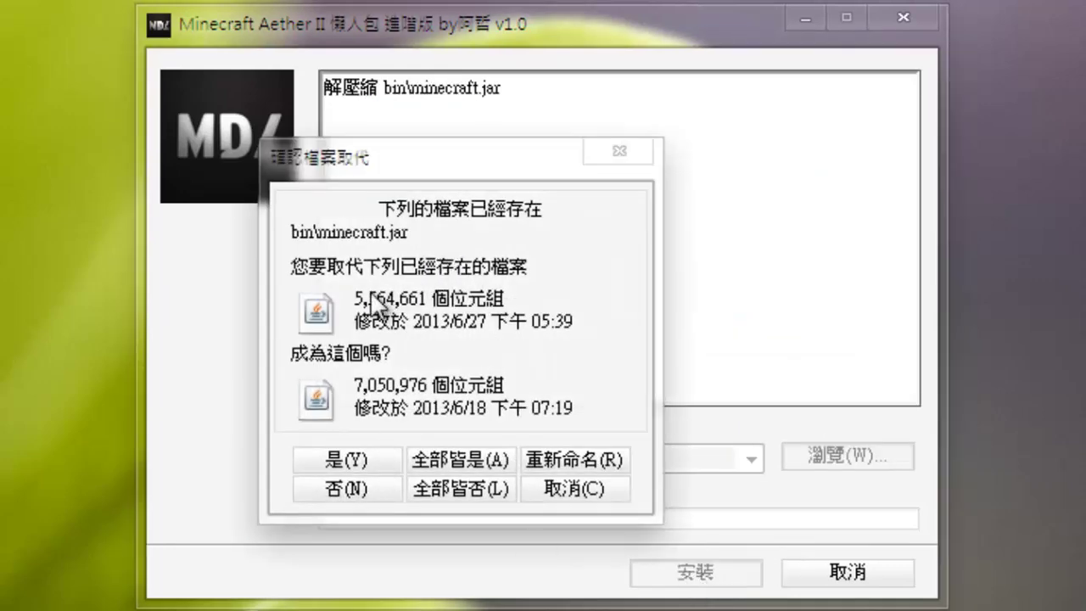
{"action": "left_click", "coordinate": [355, 462]}
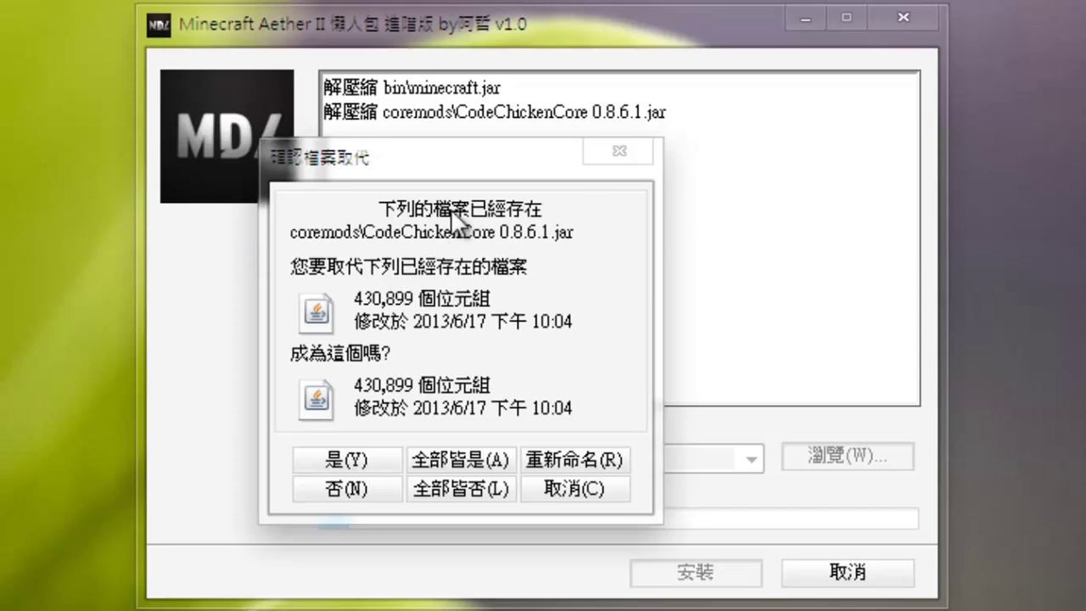
{"action": "left_click", "coordinate": [351, 464]}
{"action": "left_click", "coordinate": [358, 466]}
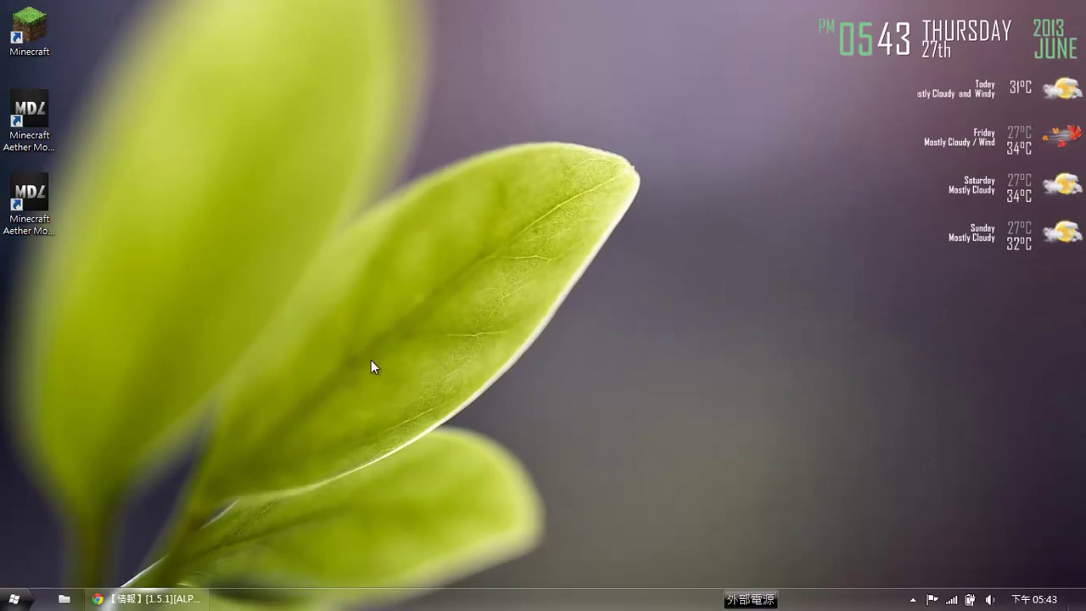
Step: Start Minecraft from the desktop, enter the game without a username or Force Update, and maximize its window
{"action": "double_click", "coordinate": [29, 32]}
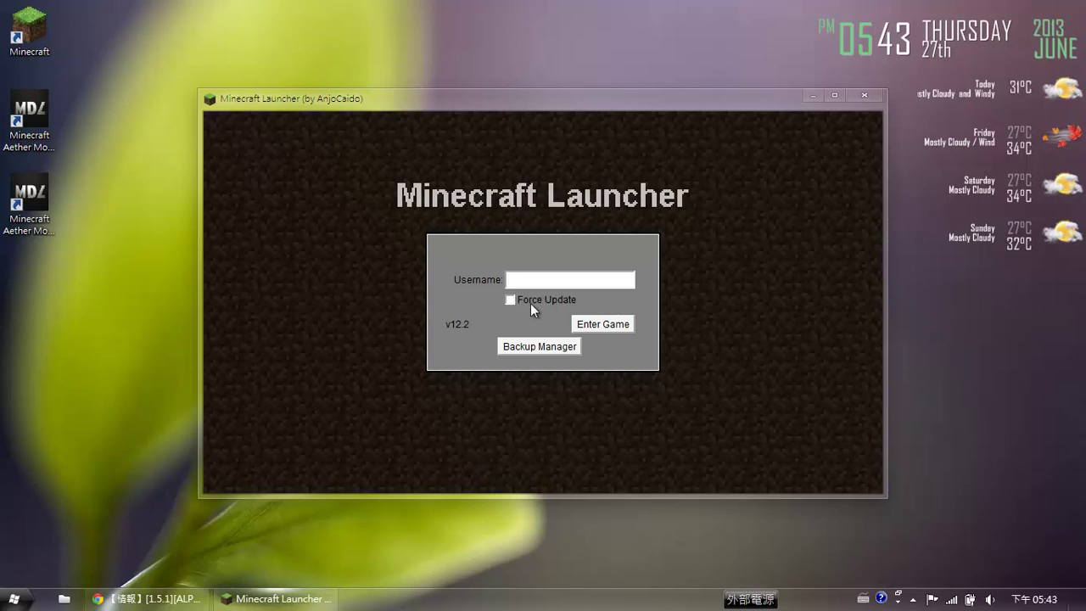
{"action": "left_click", "coordinate": [618, 326]}
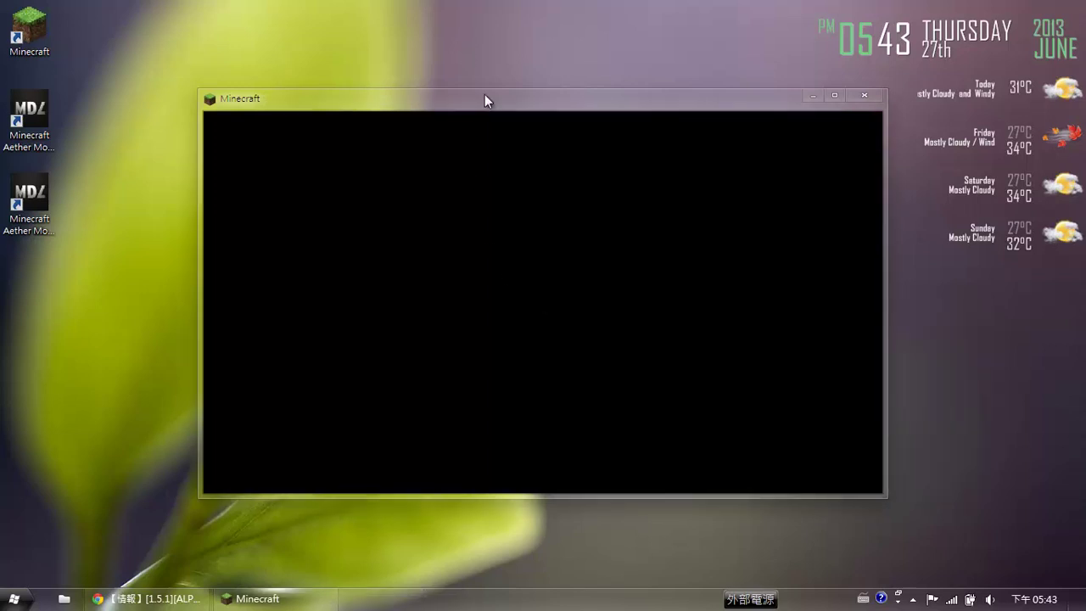
{"action": "left_click_drag", "start_coordinate": [489, 106], "coordinate": [487, 5]}
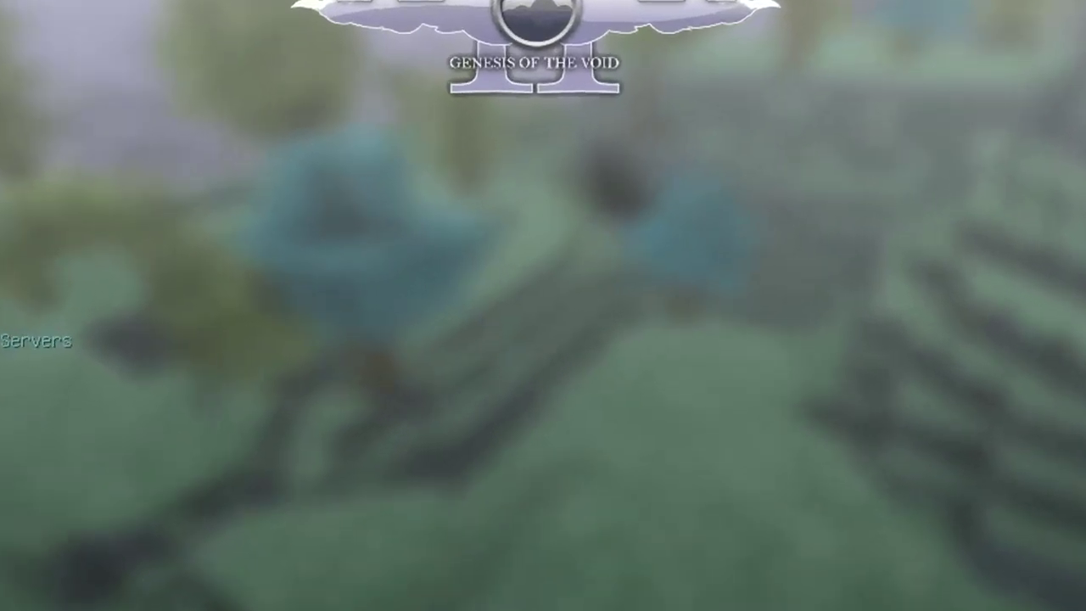
Step: Open the main menu list and launch the Minecraft 1.5.1 menu style
{"action": "left_click", "coordinate": [947, 39]}
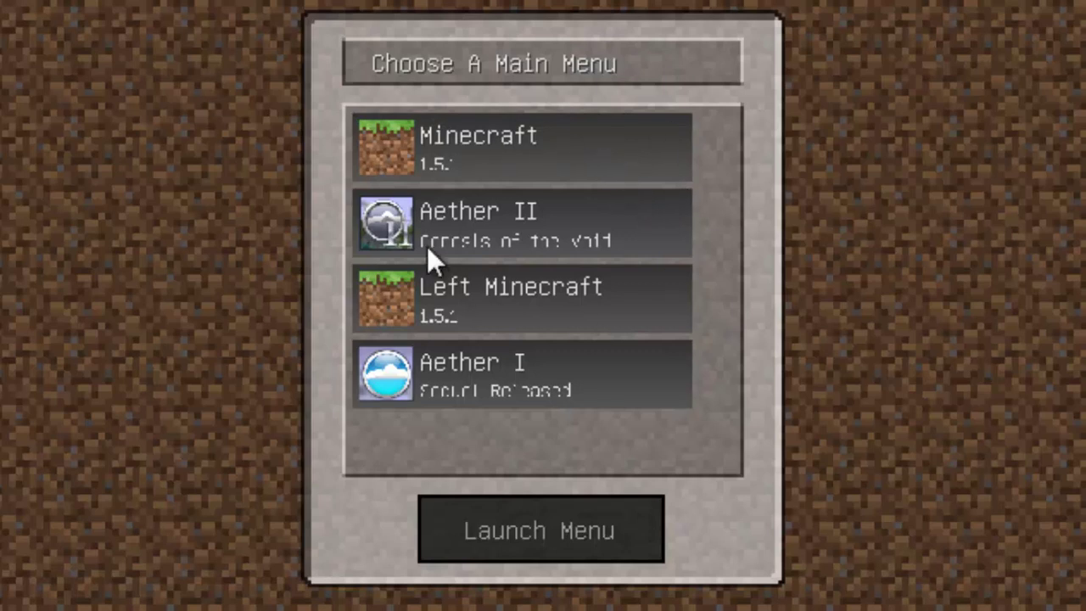
{"action": "left_click", "coordinate": [595, 161]}
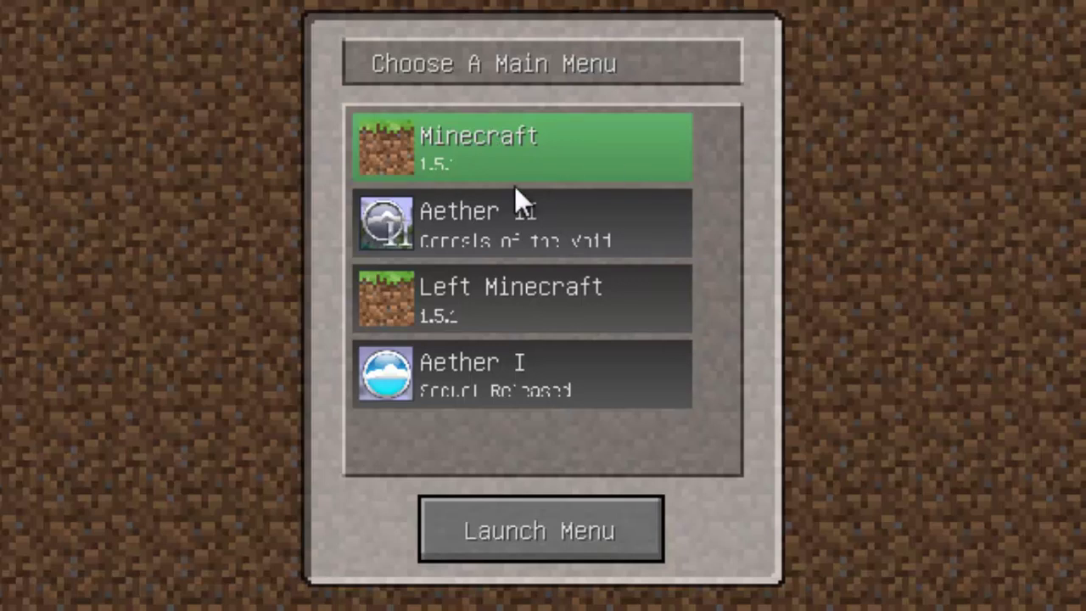
{"action": "left_click", "coordinate": [614, 234]}
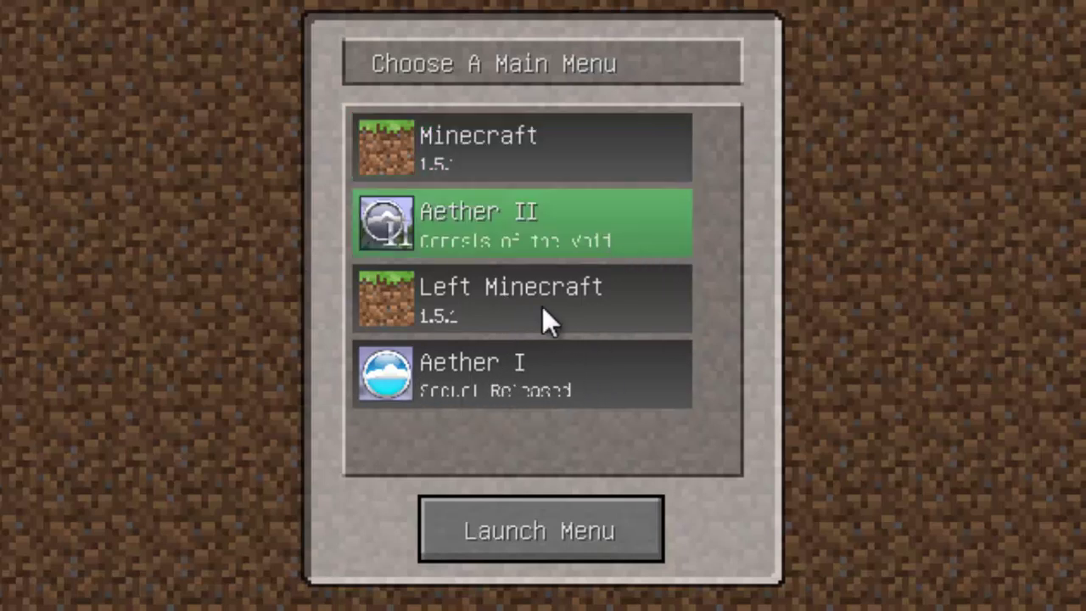
{"action": "left_click", "coordinate": [510, 161]}
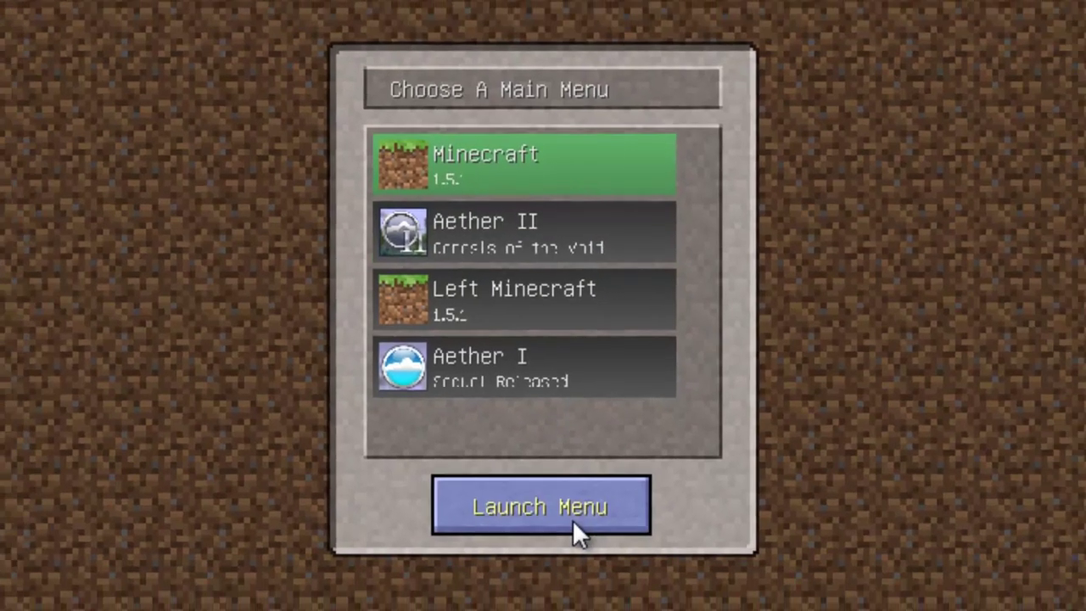
{"action": "left_click", "coordinate": [540, 529]}
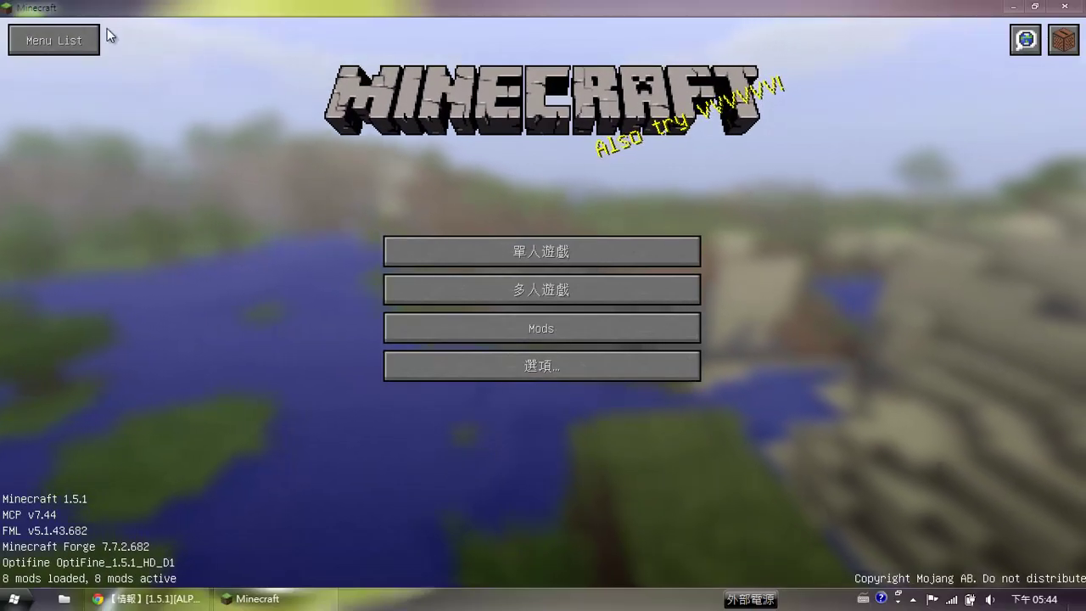
Step: Preview the Aether II main menu style and the Left Minecraft one
{"action": "left_click", "coordinate": [53, 39]}
{"action": "left_click", "coordinate": [486, 267]}
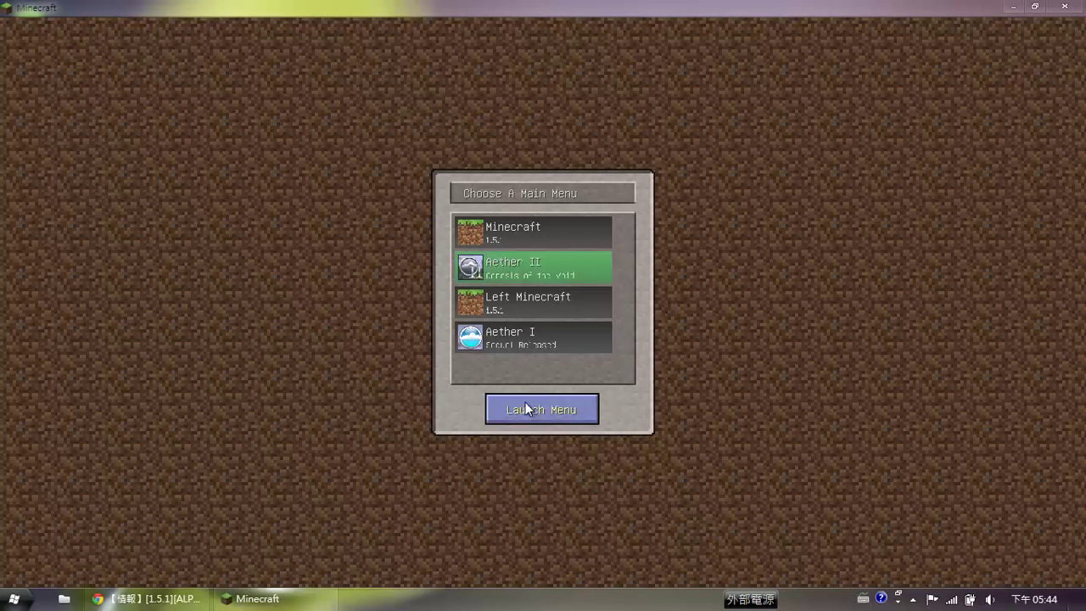
{"action": "left_click", "coordinate": [526, 406]}
{"action": "left_click", "coordinate": [944, 43]}
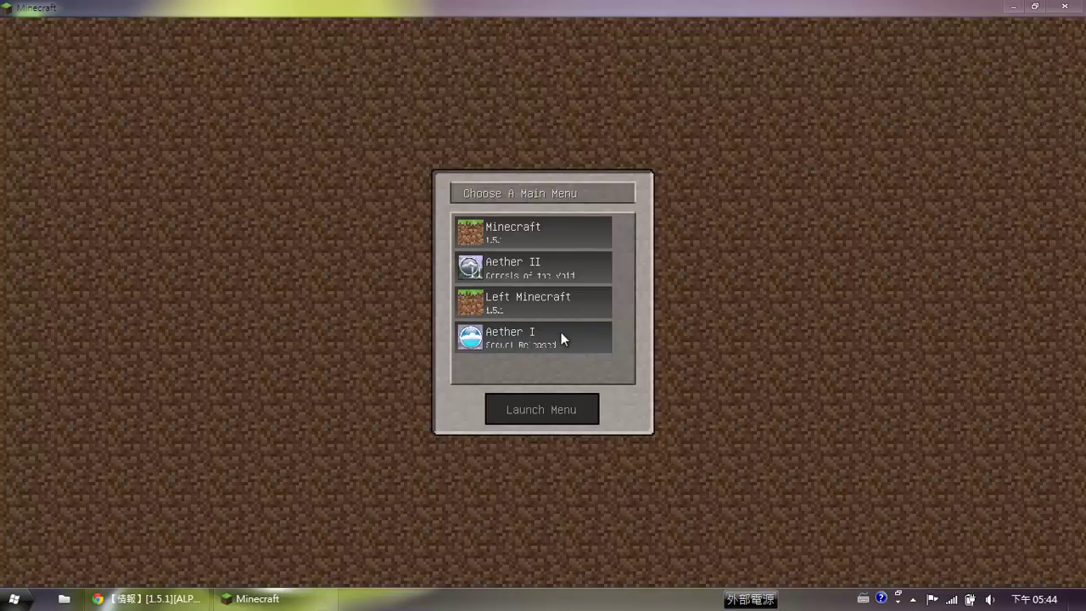
{"action": "left_click", "coordinate": [533, 293]}
{"action": "left_click", "coordinate": [536, 410]}
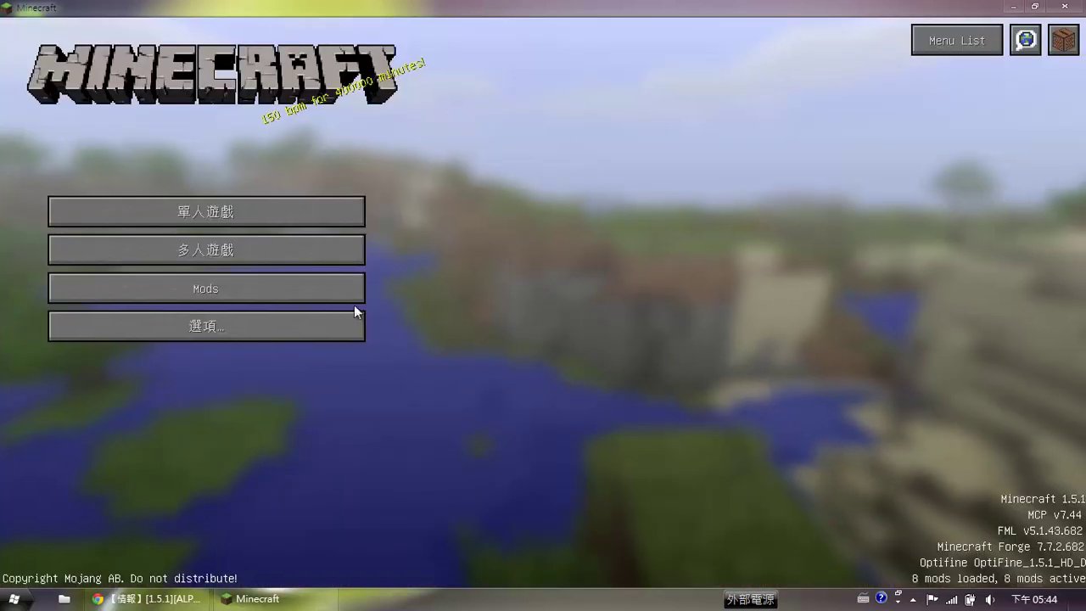
Step: Switch the main menu to the Aether I style
{"action": "left_click", "coordinate": [975, 40]}
{"action": "left_click", "coordinate": [583, 339]}
{"action": "left_click", "coordinate": [567, 407]}
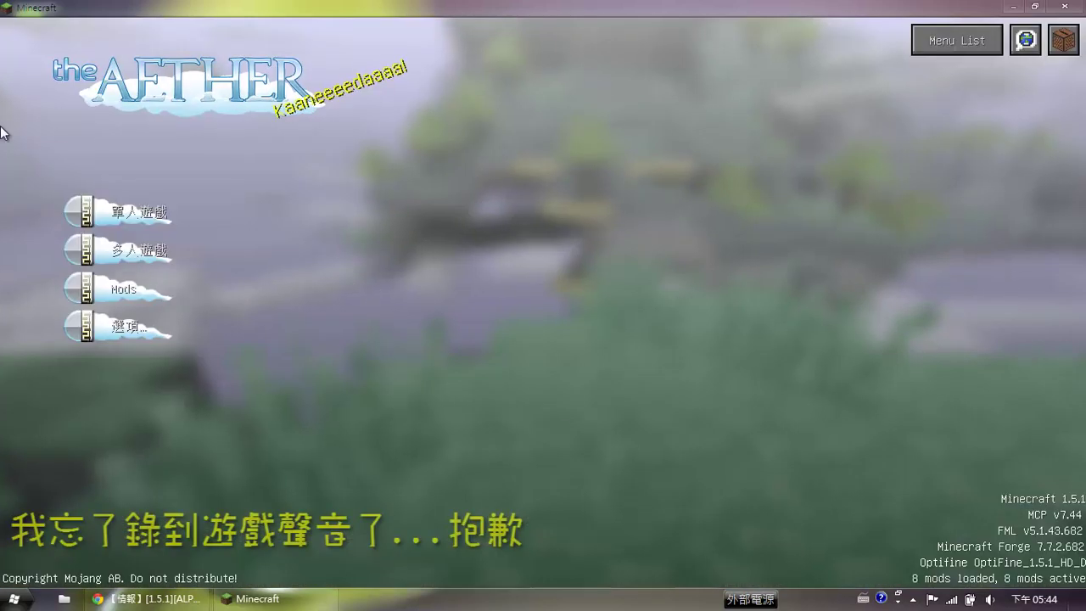
Step: Set the main menu to the Aether II style
{"action": "left_click", "coordinate": [959, 42]}
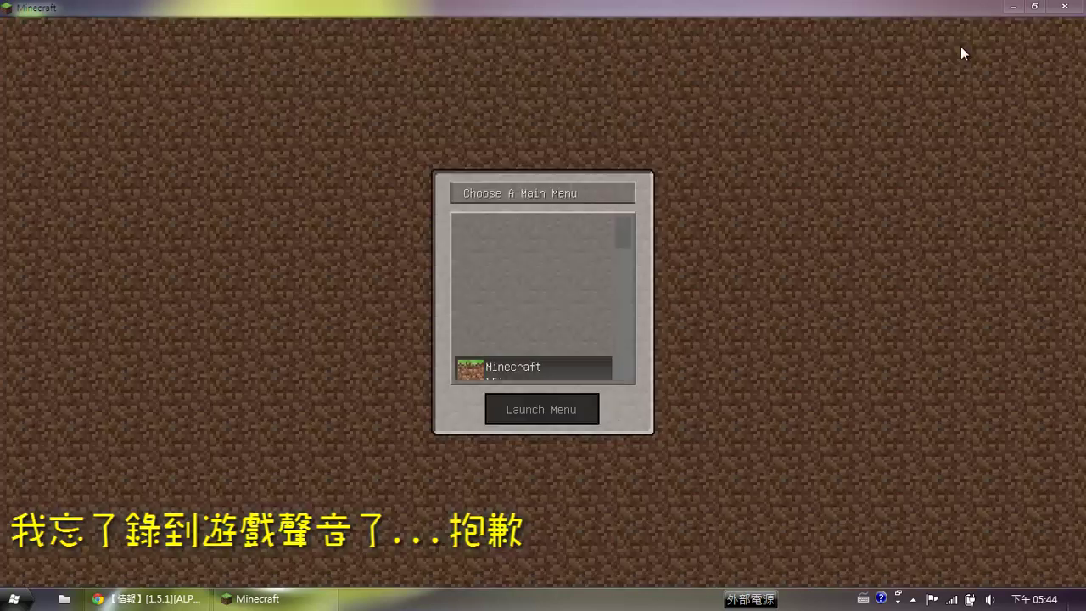
{"action": "left_click", "coordinate": [531, 271]}
{"action": "left_click", "coordinate": [593, 407]}
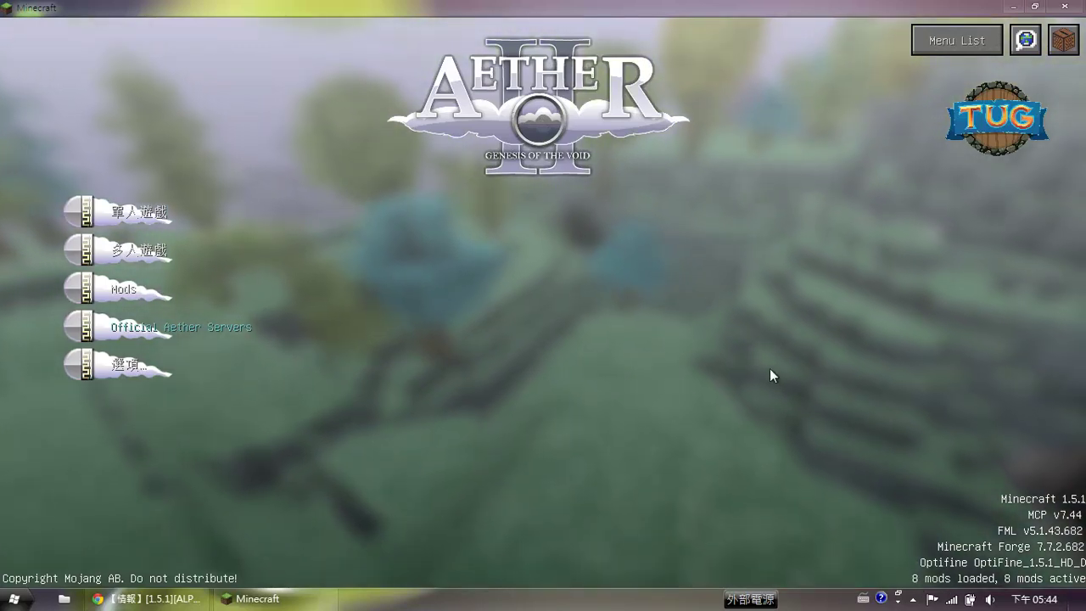
Step: Create a new single-player world named 新的世界 in survival mode with cheats allowed
{"action": "left_click", "coordinate": [143, 214]}
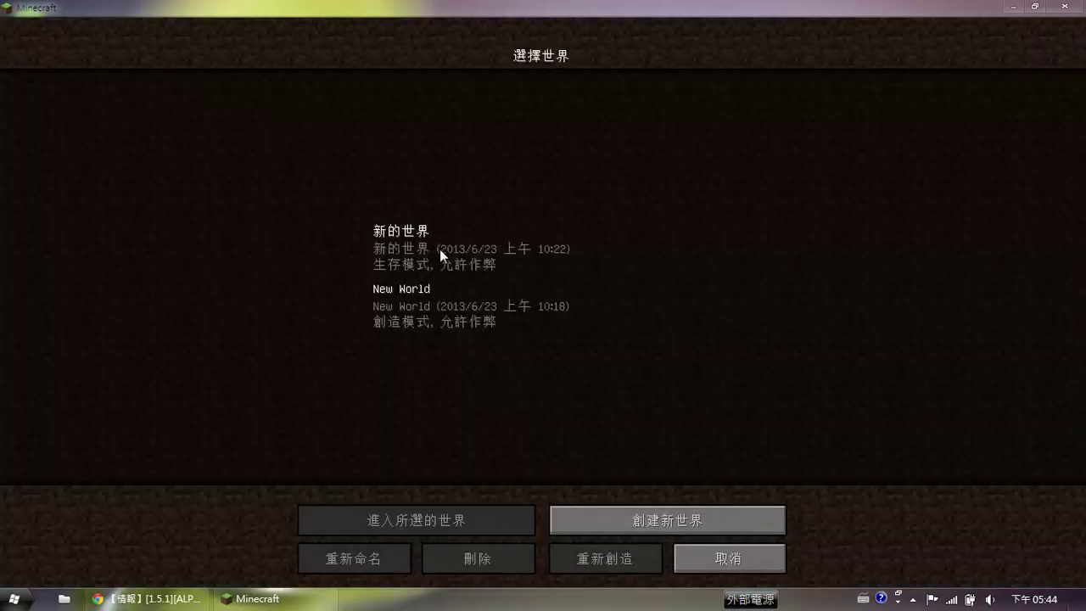
{"action": "left_click", "coordinate": [730, 522]}
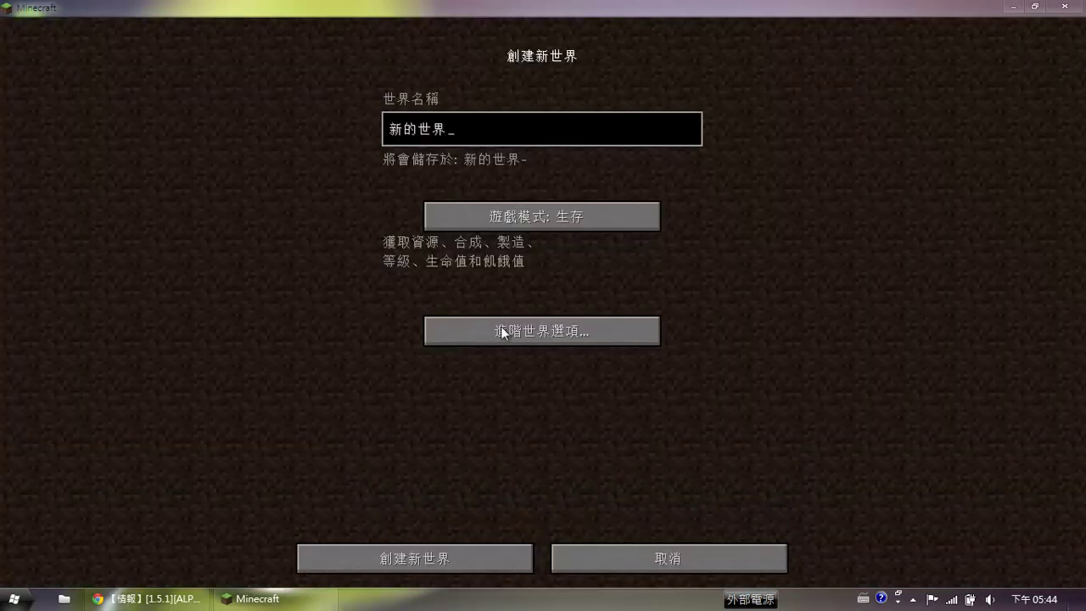
{"action": "left_click", "coordinate": [544, 339]}
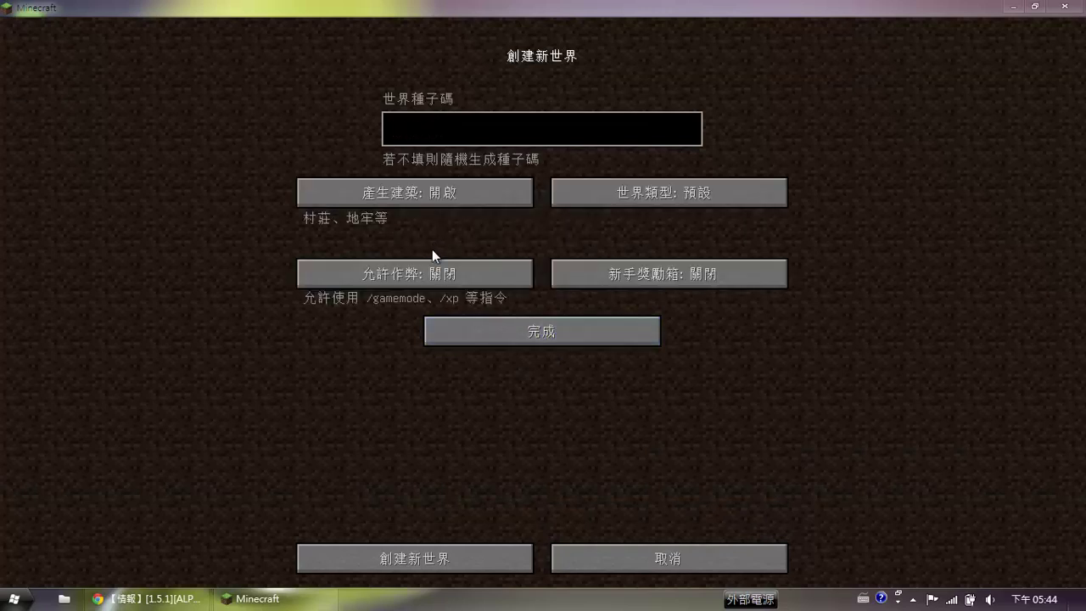
{"action": "left_click", "coordinate": [490, 272]}
{"action": "left_click", "coordinate": [443, 556]}
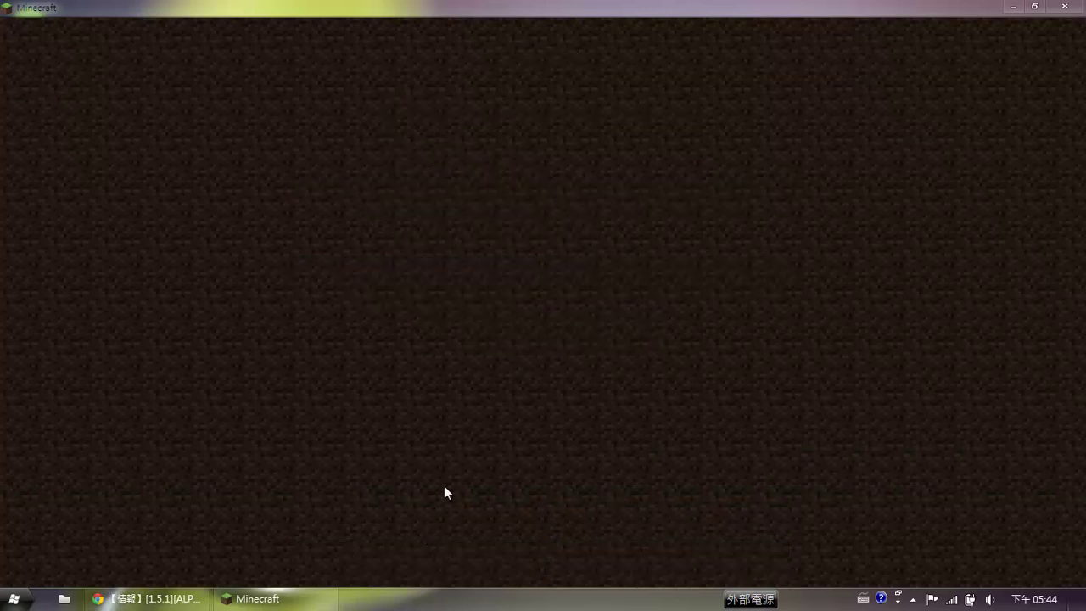